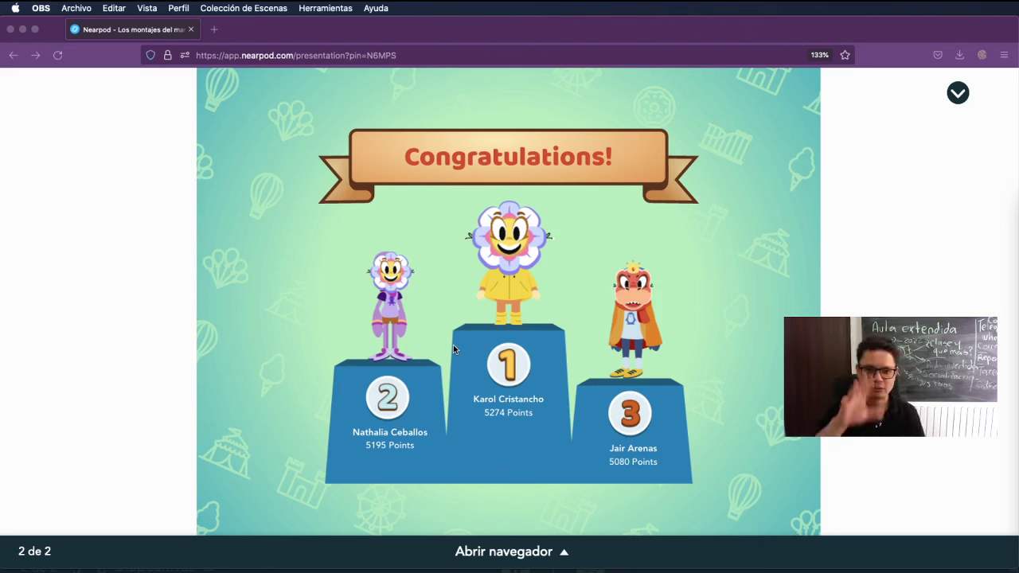
# - Switch to Chrome, dismiss the join-code dialog and exit the live Nearpod session to the lesson library
pyautogui.press('super+Tab')
pyautogui.press('super+Tab')
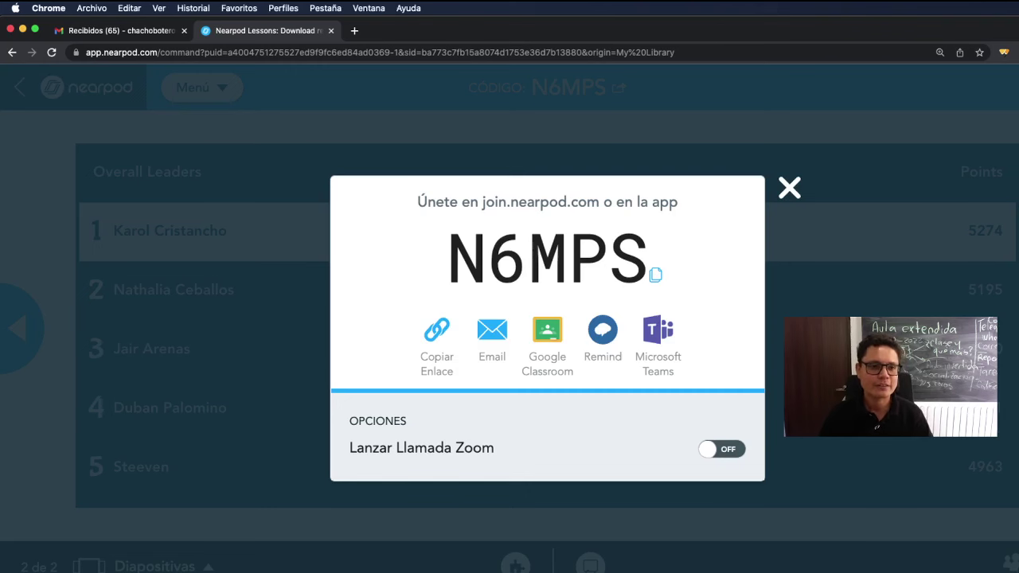
pyautogui.click(790, 188)
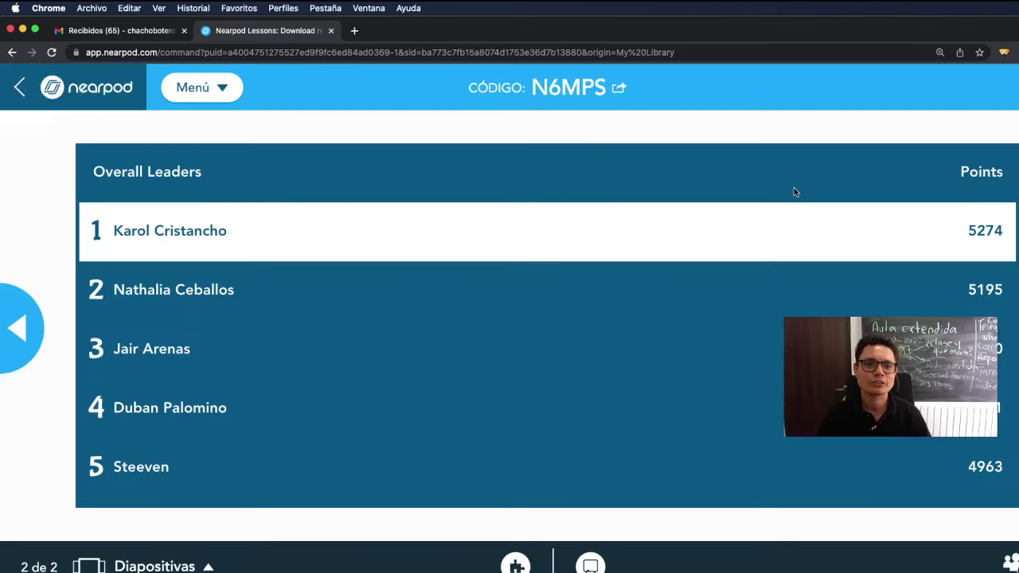
pyautogui.click(41, 97)
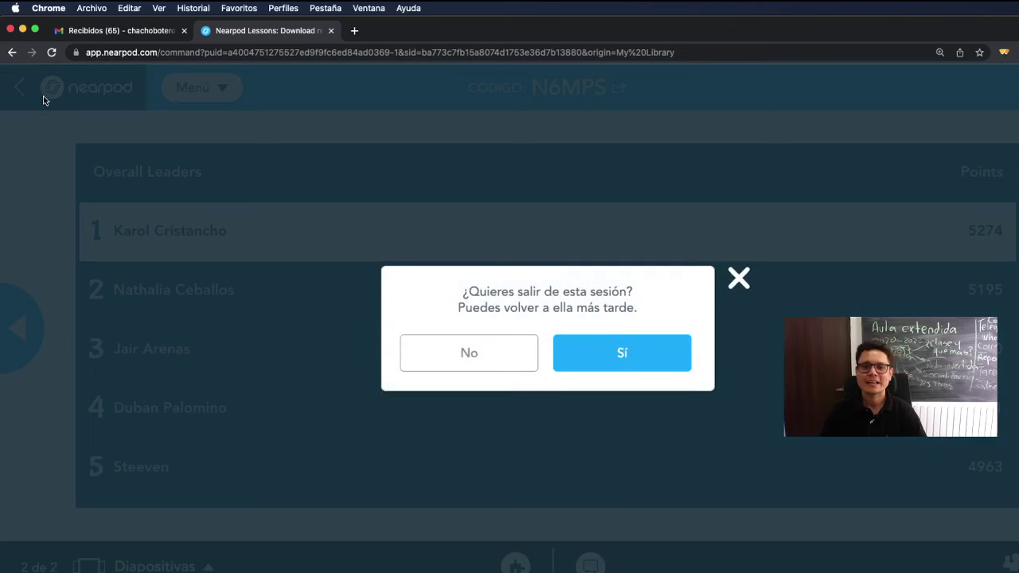
pyautogui.click(583, 360)
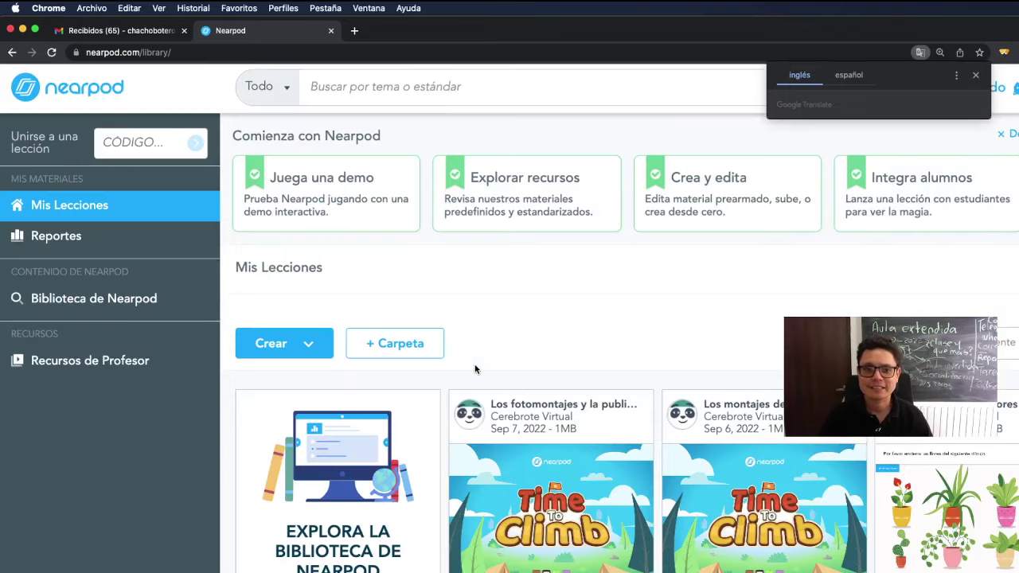
pyautogui.click(703, 339)
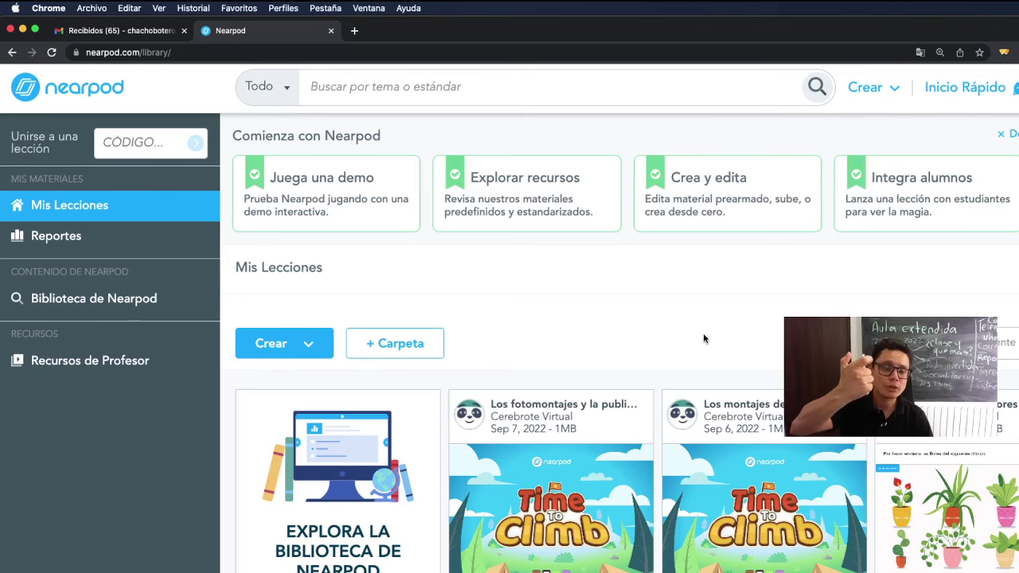
# - Look over the saved lessons and create a new Tiempo de escalar activity
pyautogui.scroll(-5, 764, 477)
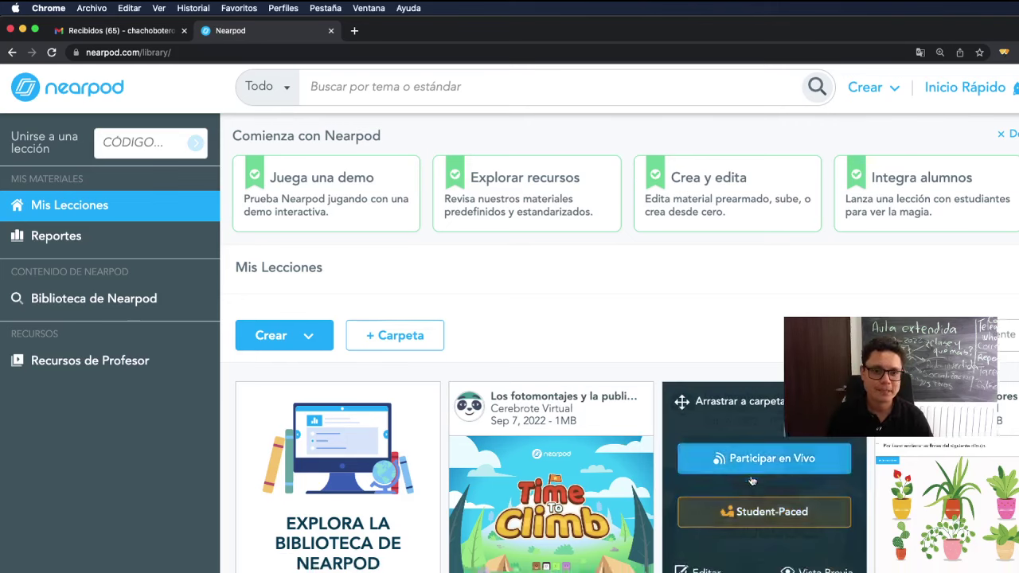
pyautogui.scroll(-2, 872, 503)
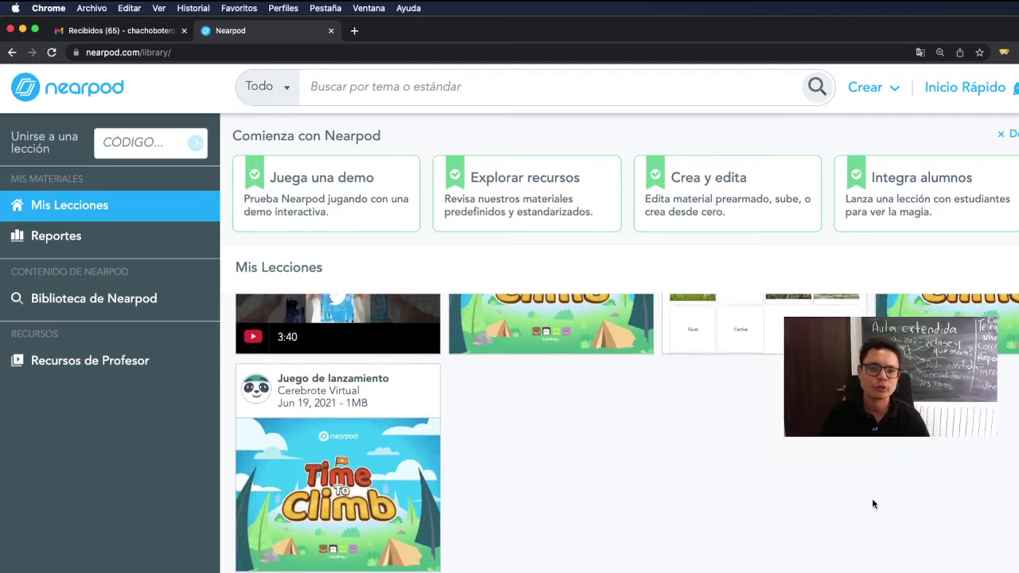
pyautogui.scroll(10, 872, 503)
pyautogui.scroll(1, 872, 503)
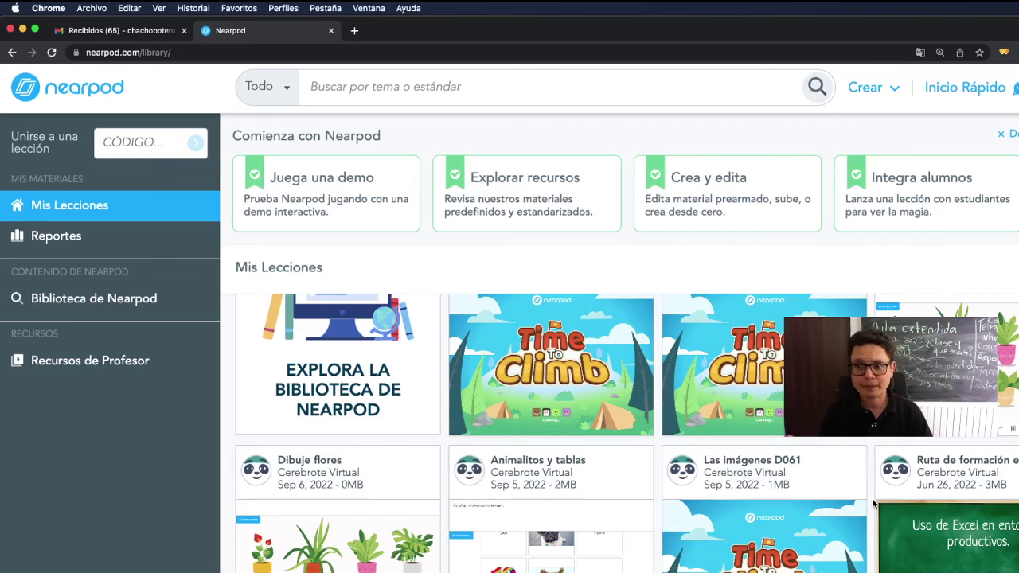
pyautogui.scroll(3, 872, 503)
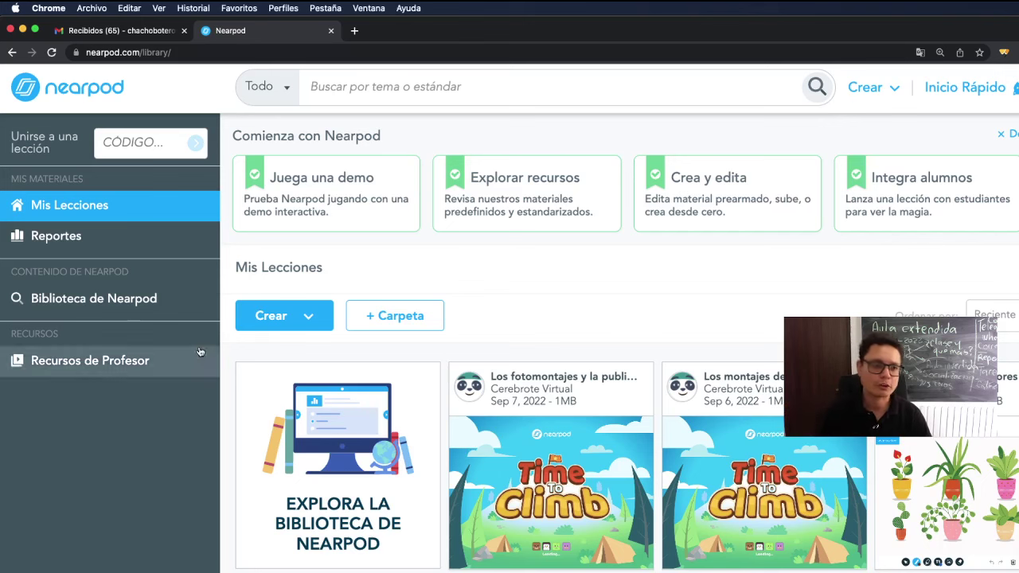
pyautogui.click(309, 318)
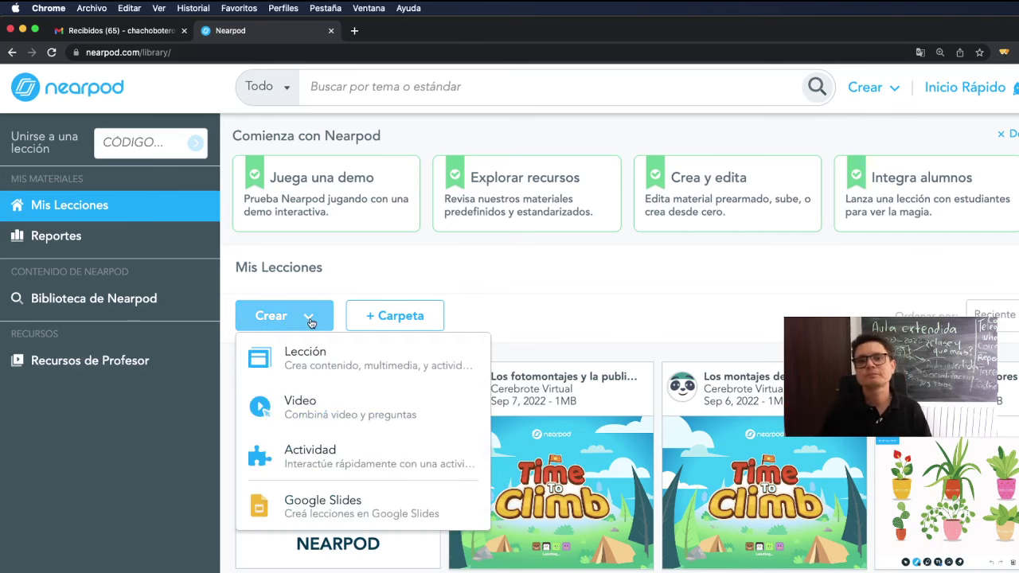
pyautogui.click(330, 460)
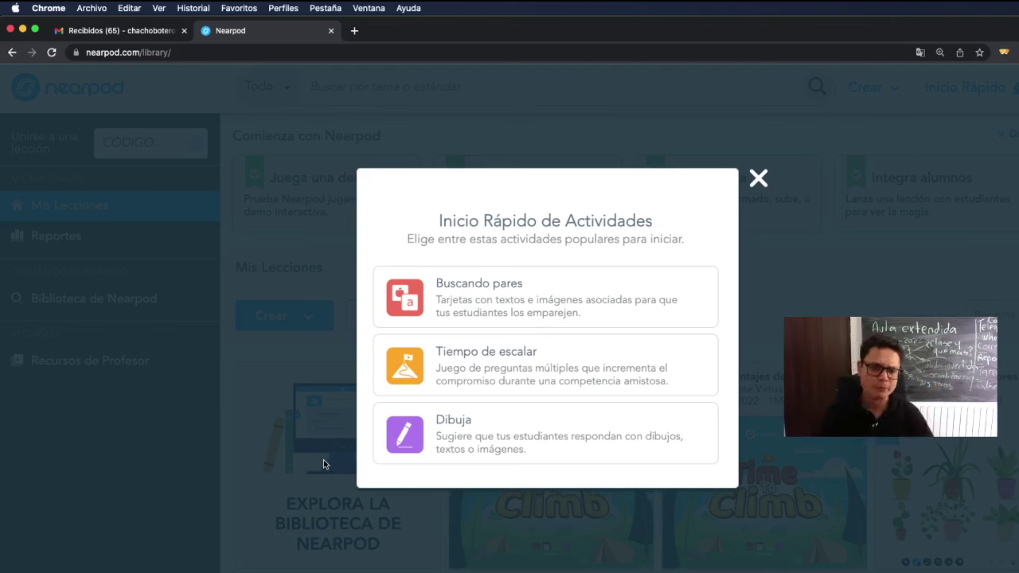
pyautogui.click(486, 379)
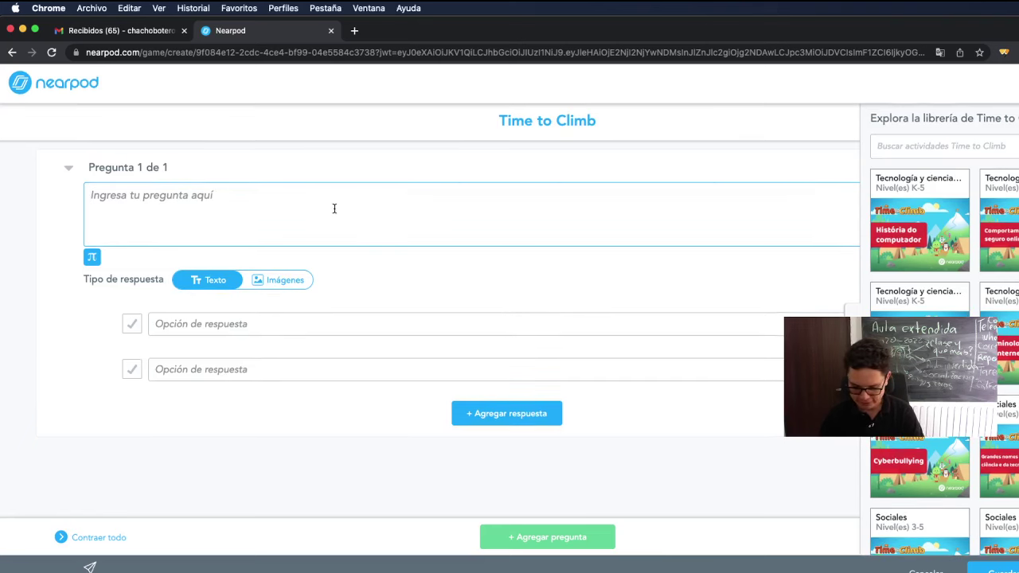
# - Enter the question "Pregunta" with "Correcta" marked as the right answer, plus the options "Incorrecta" and "Incorrectas"
pyautogui.write('Pregunta')
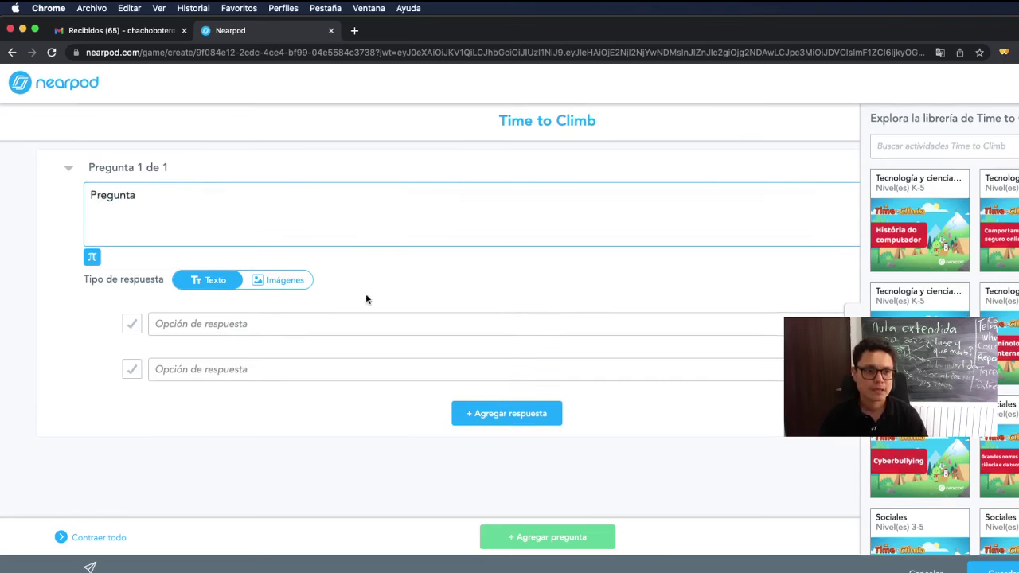
pyautogui.click(353, 322)
pyautogui.write('orrecta')
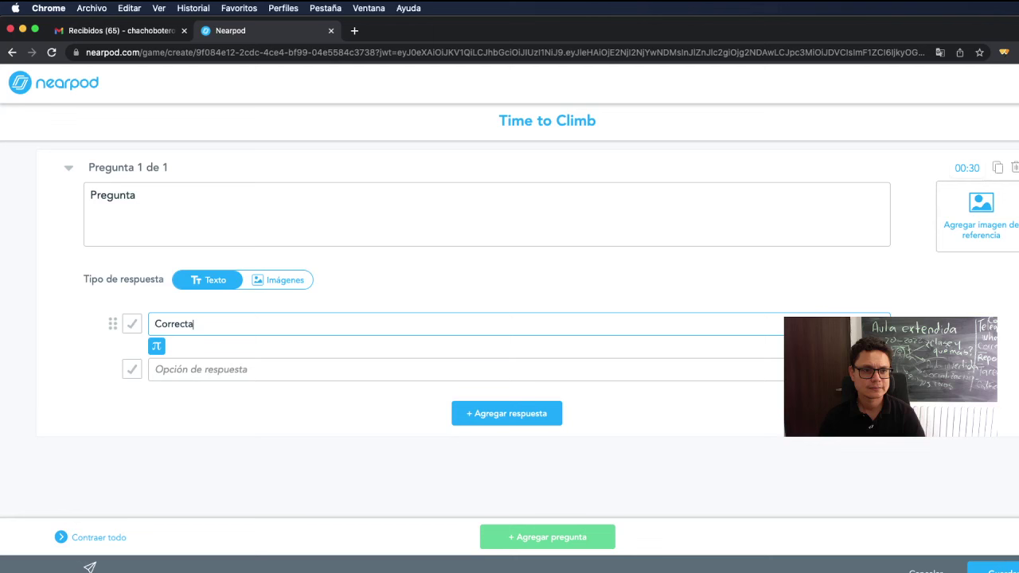
pyautogui.click(129, 323)
pyautogui.click(179, 370)
pyautogui.write('Incorrecta')
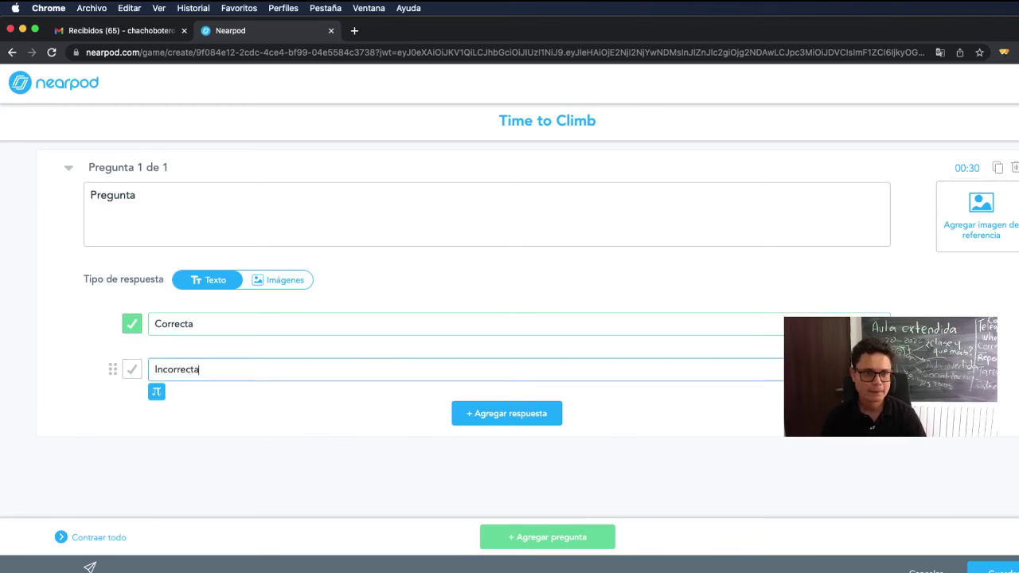
pyautogui.click(518, 416)
pyautogui.write('Incorrectas')
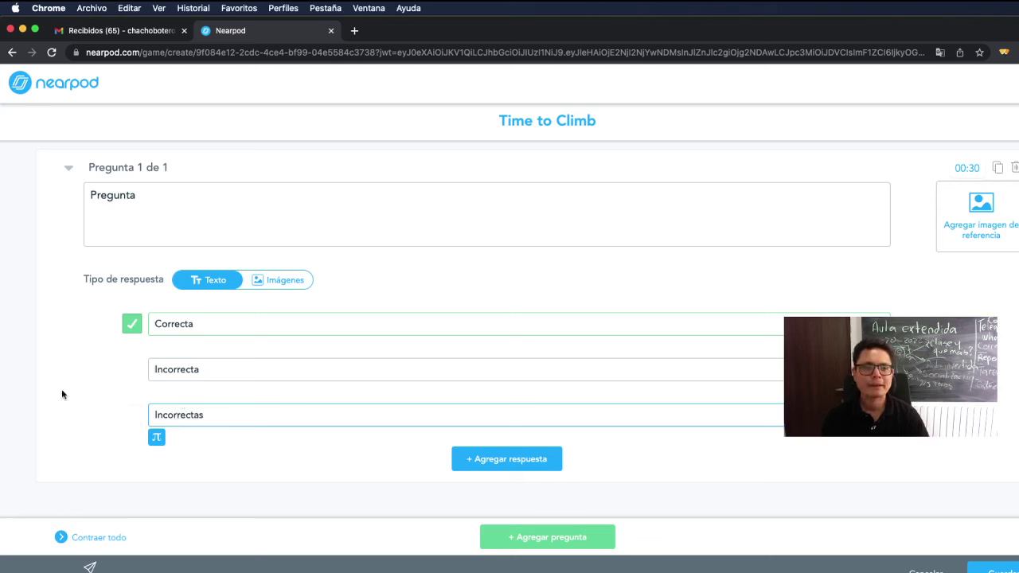
# - Mark the "Incorrecta" option as an additional correct answer and unmark it again
pyautogui.click(132, 370)
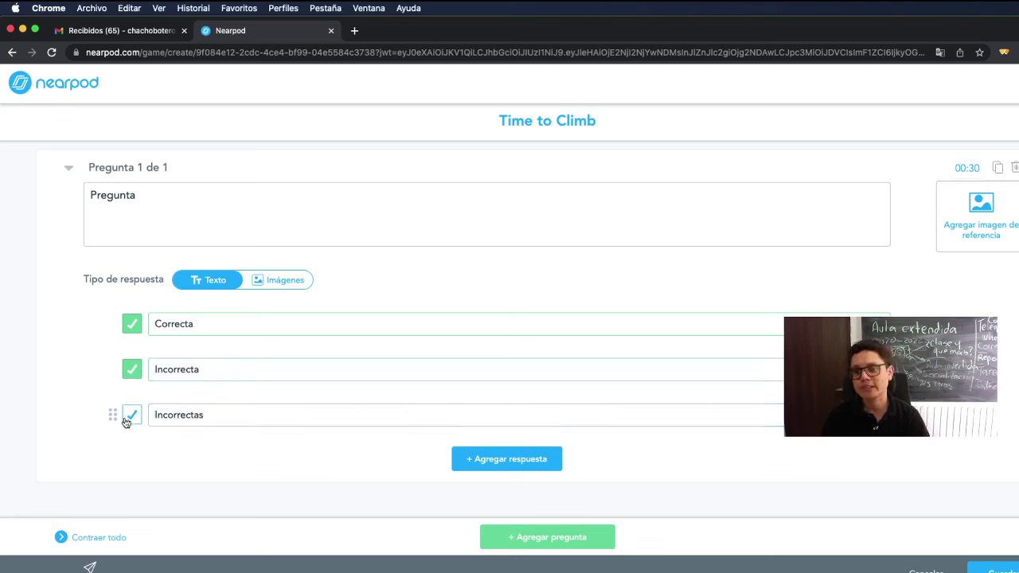
pyautogui.click(132, 371)
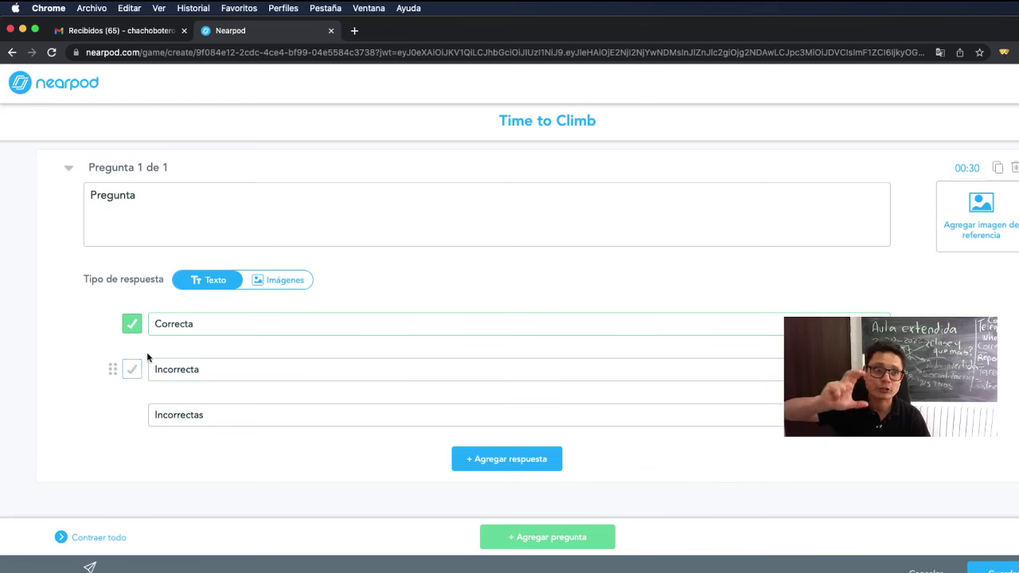
pyautogui.click(132, 371)
pyautogui.click(132, 371)
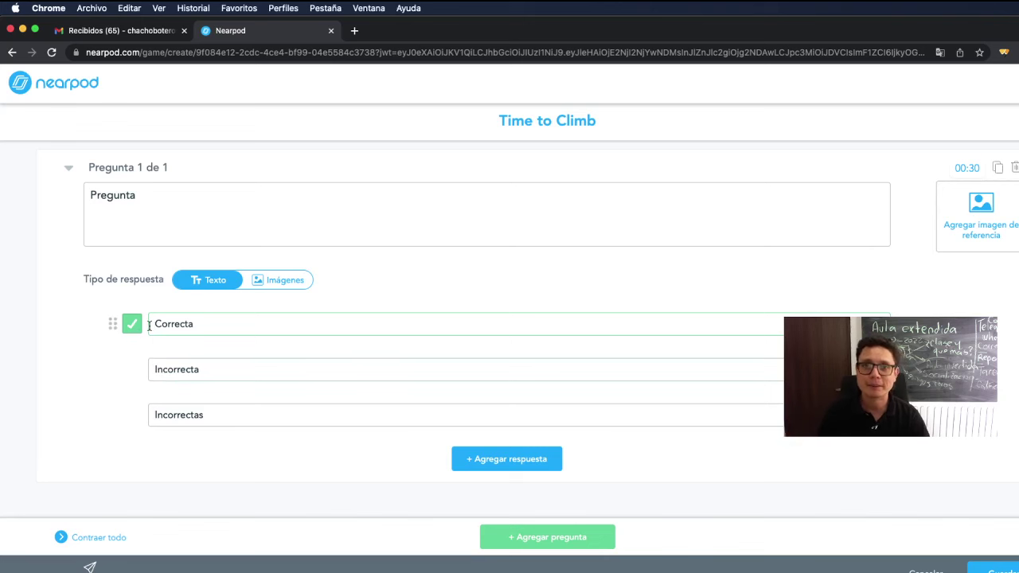
# - Leave the new activity and open the Time To Climb slide of the lesson "Los fotomontajes y la publicidad" for editing
pyautogui.click(12, 53)
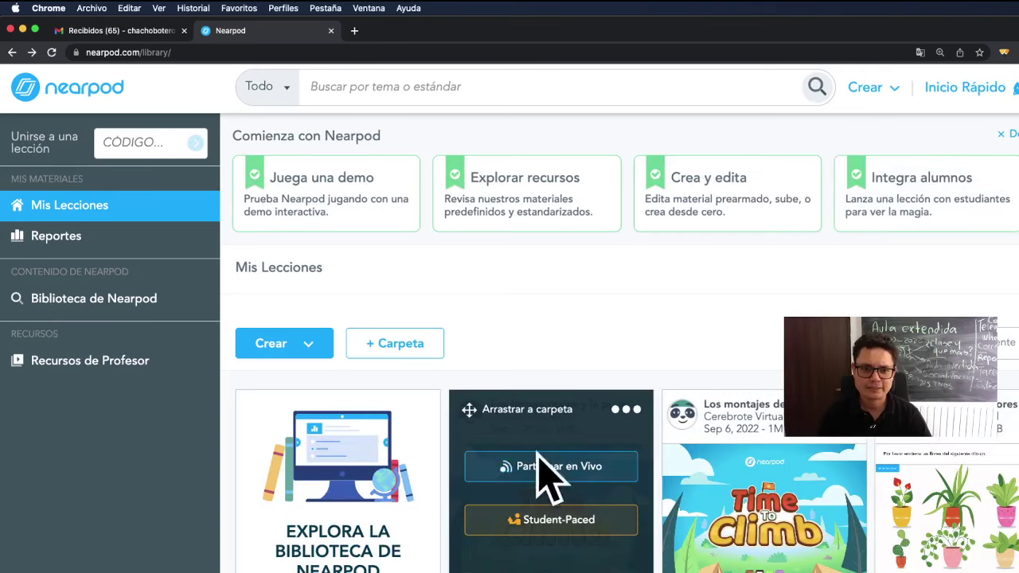
pyautogui.scroll(-3, 589, 430)
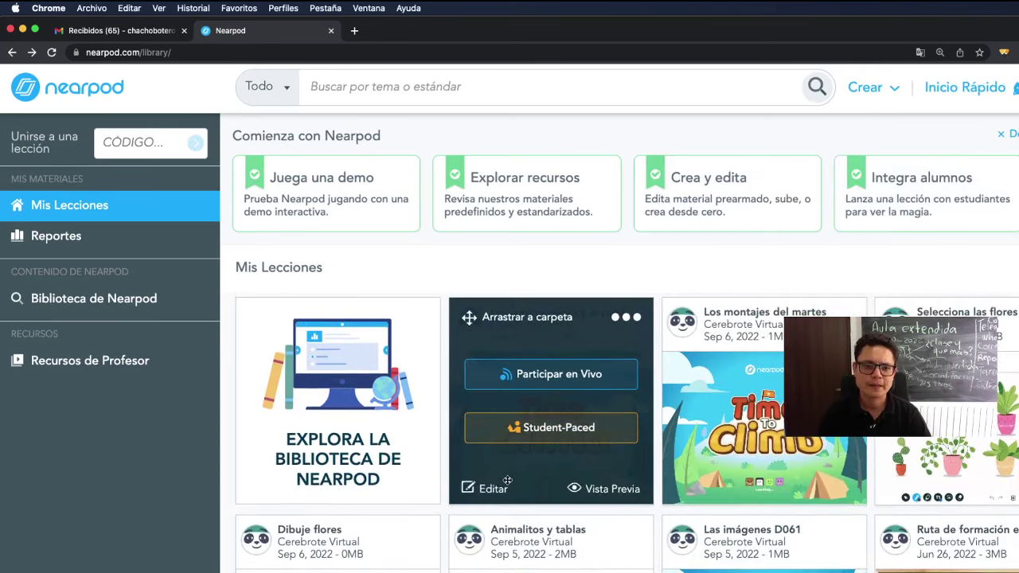
pyautogui.click(483, 492)
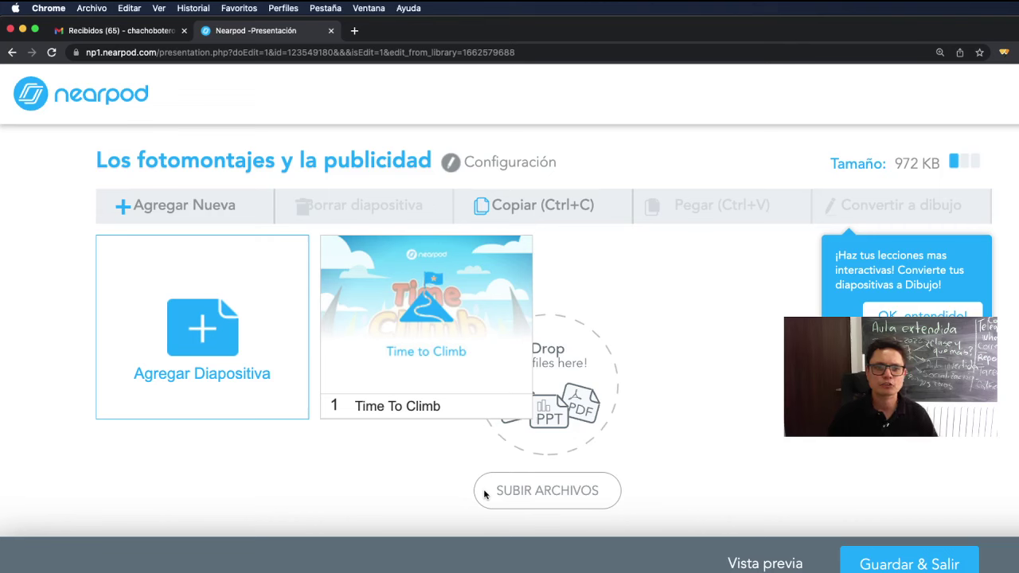
pyautogui.click(420, 281)
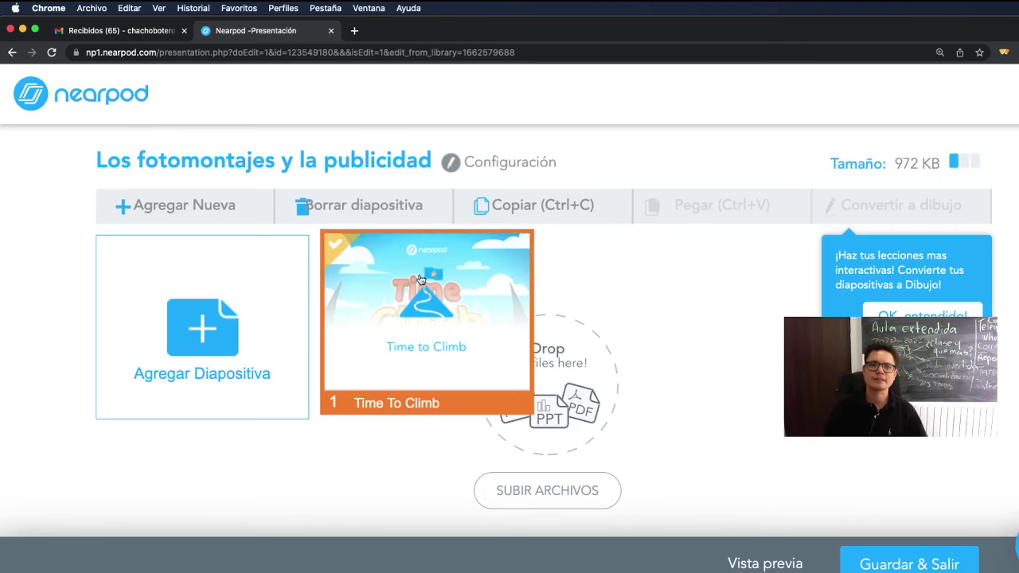
pyautogui.click(416, 330)
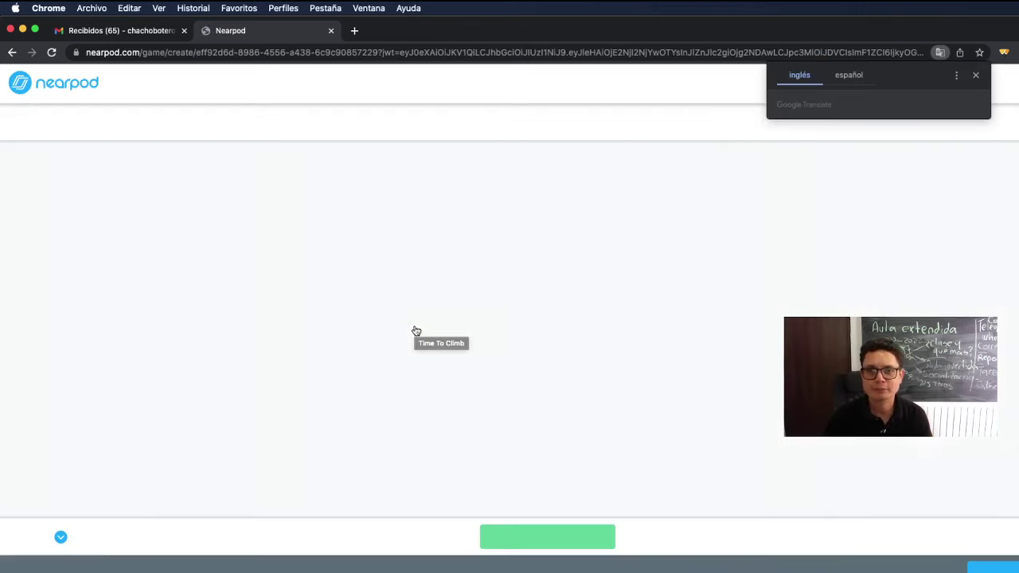
pyautogui.click(974, 74)
# - Review the Time to Climb quiz's existing questions, their marked correct answers and reference images
pyautogui.scroll(20, 259, 248)
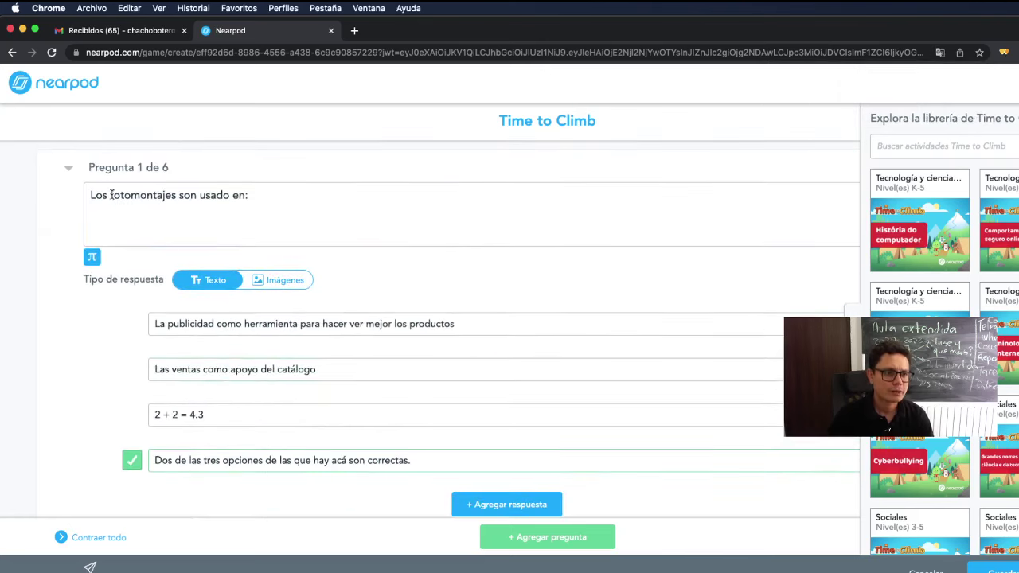
pyautogui.scroll(-2, 119, 457)
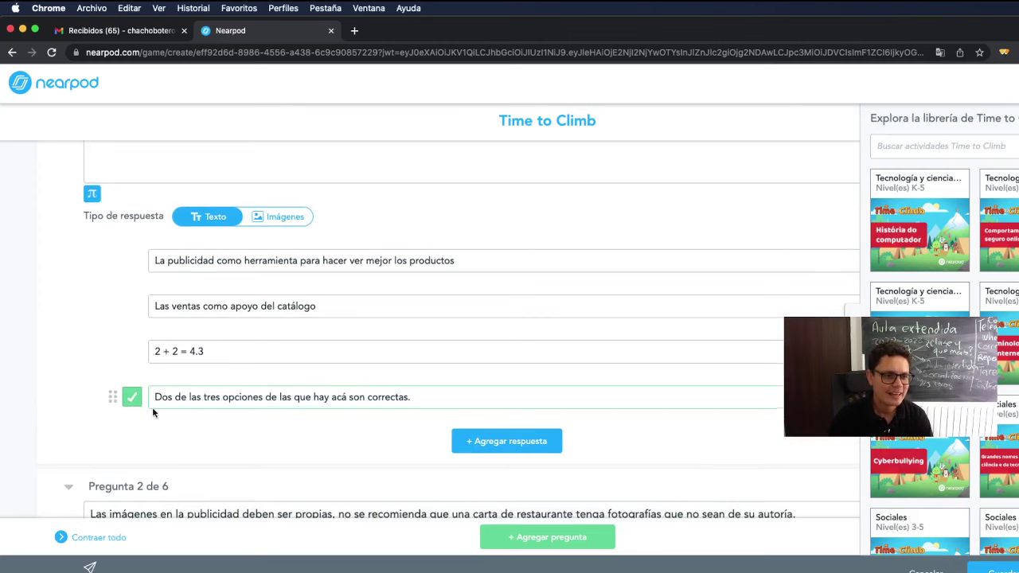
pyautogui.scroll(-7, 153, 411)
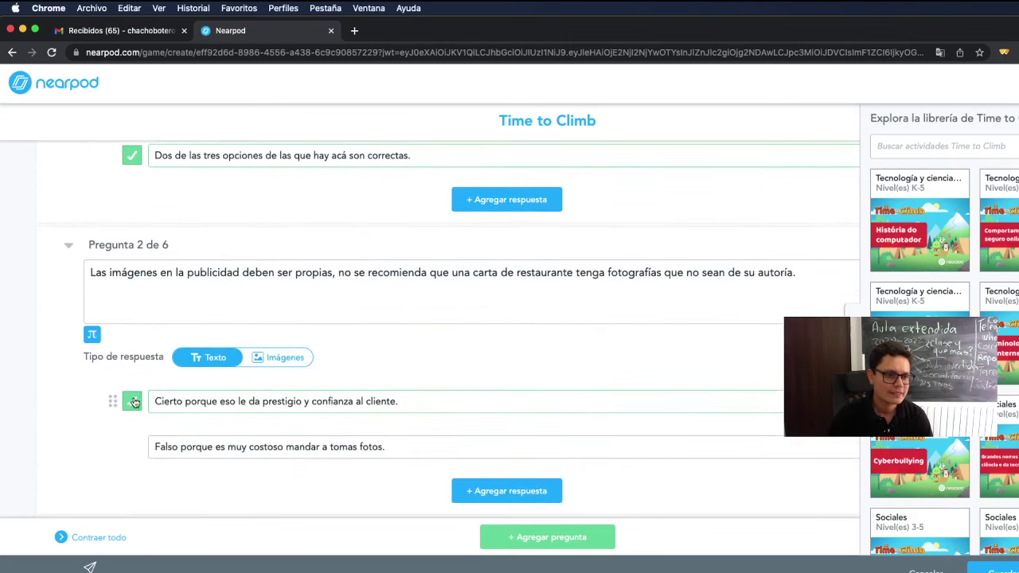
pyautogui.click(134, 403)
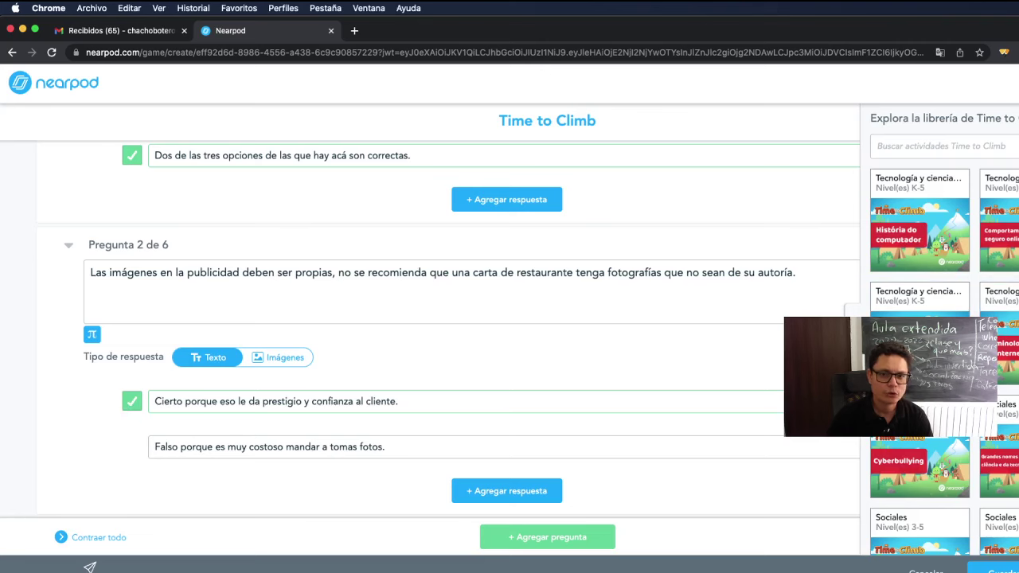
pyautogui.scroll(5, 991, 223)
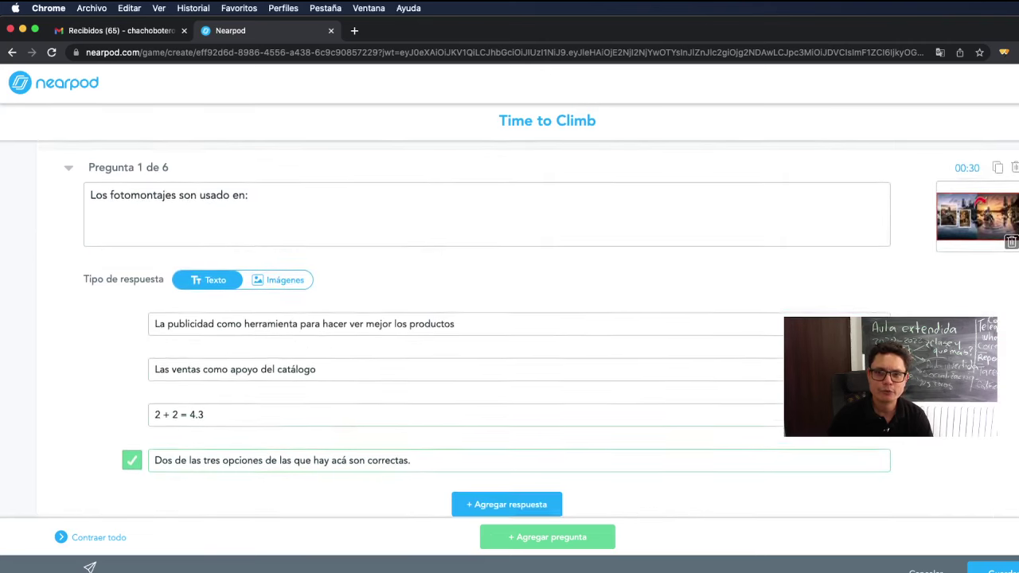
pyautogui.scroll(-5, 965, 245)
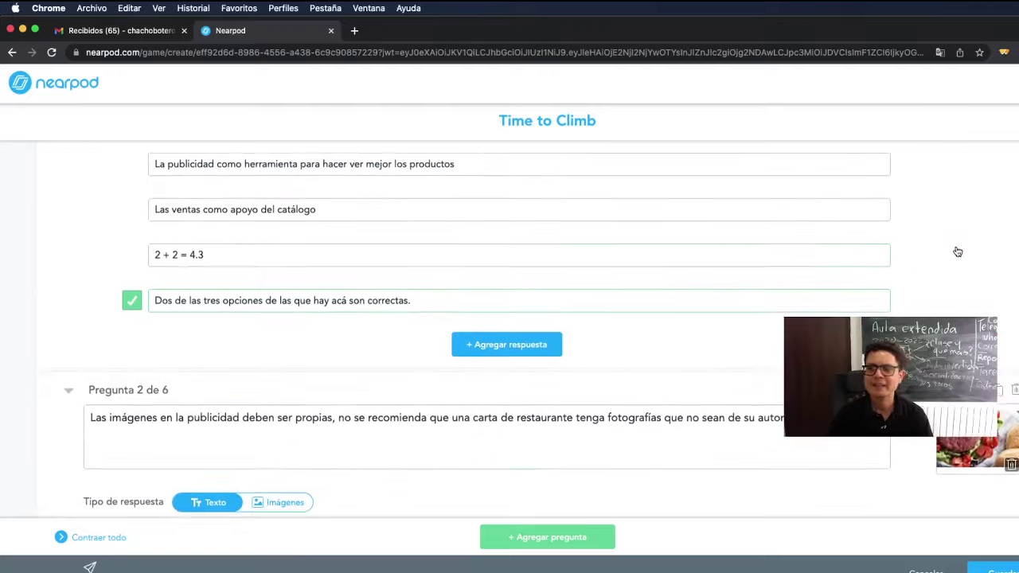
pyautogui.scroll(-15, 957, 251)
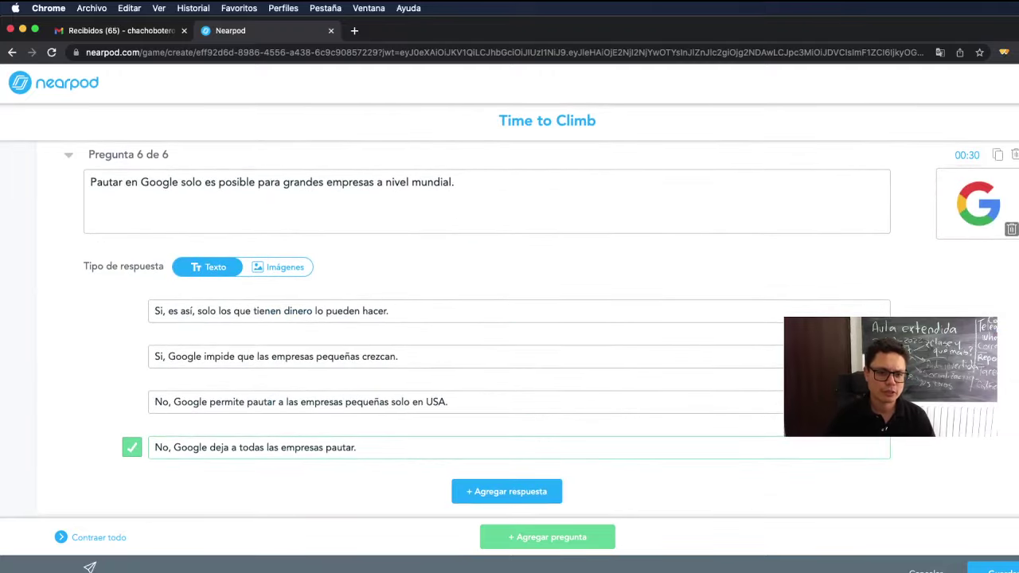
# - Add a seventh question to the Time to Climb quiz with the text "Opci"
pyautogui.click(529, 546)
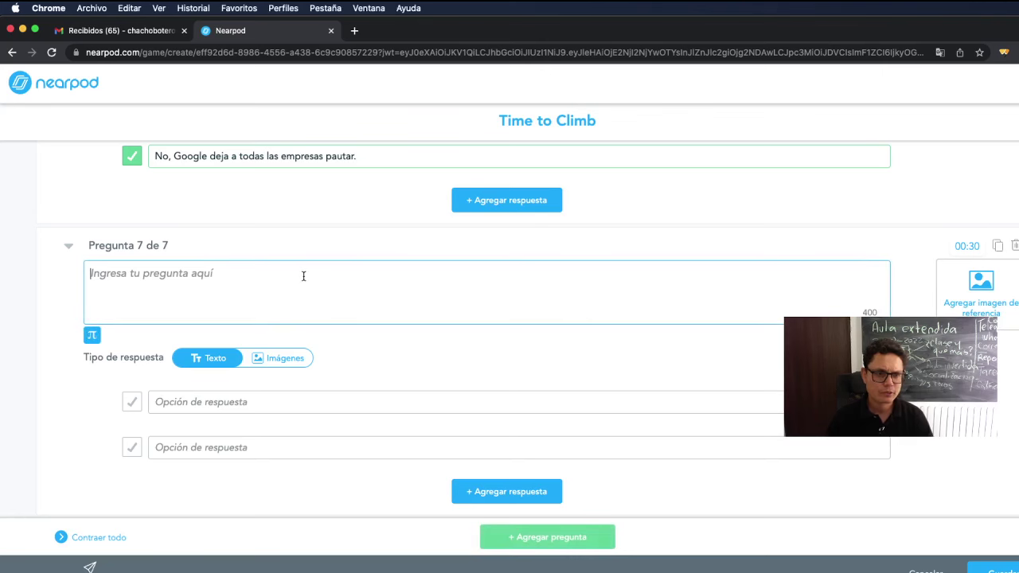
pyautogui.write('Opc')
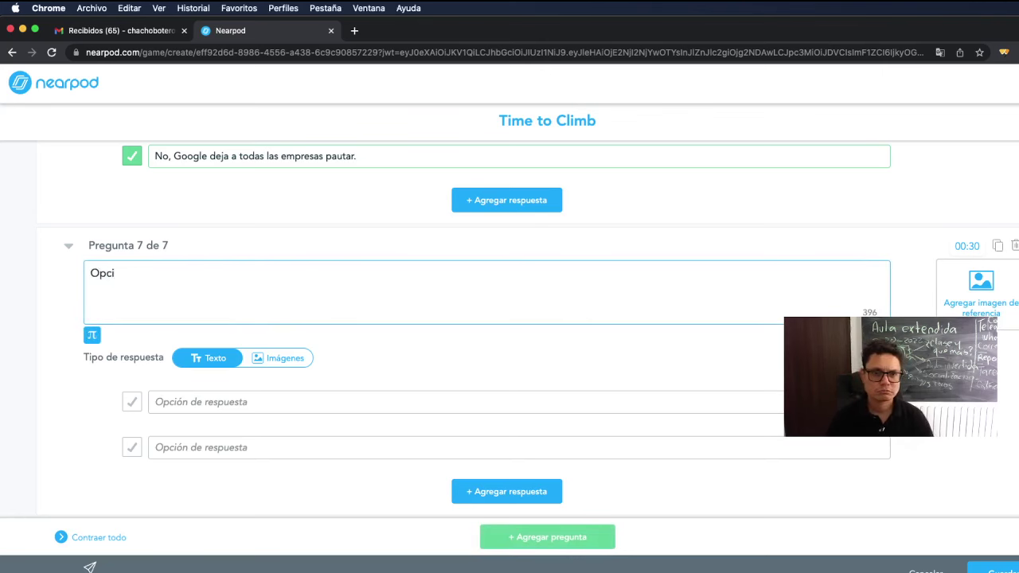
pyautogui.write('i')
# - Search the reference images for "perro" and add the brown-and-white puppy on the grey background to the seventh question
pyautogui.click(980, 287)
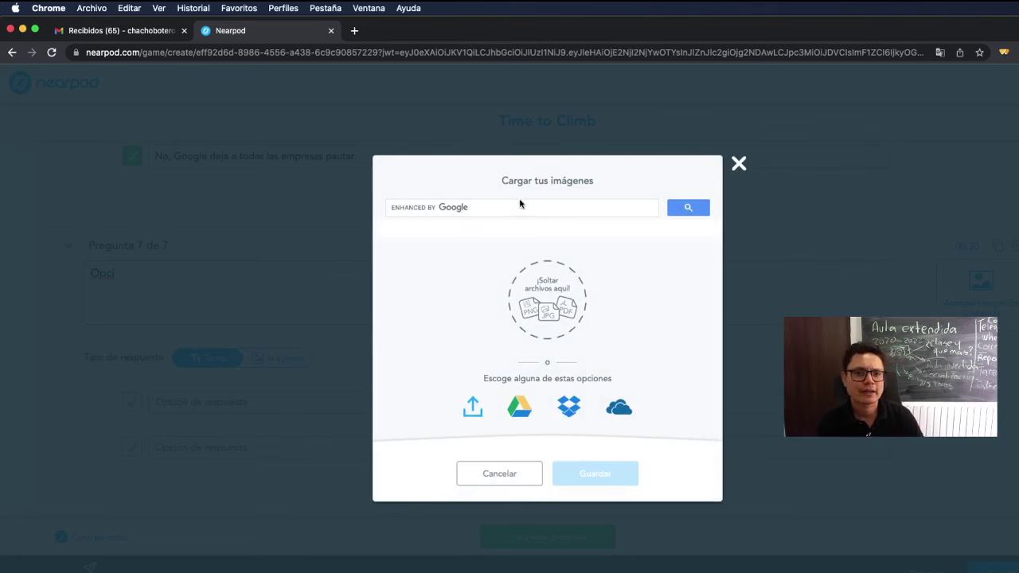
pyautogui.click(519, 206)
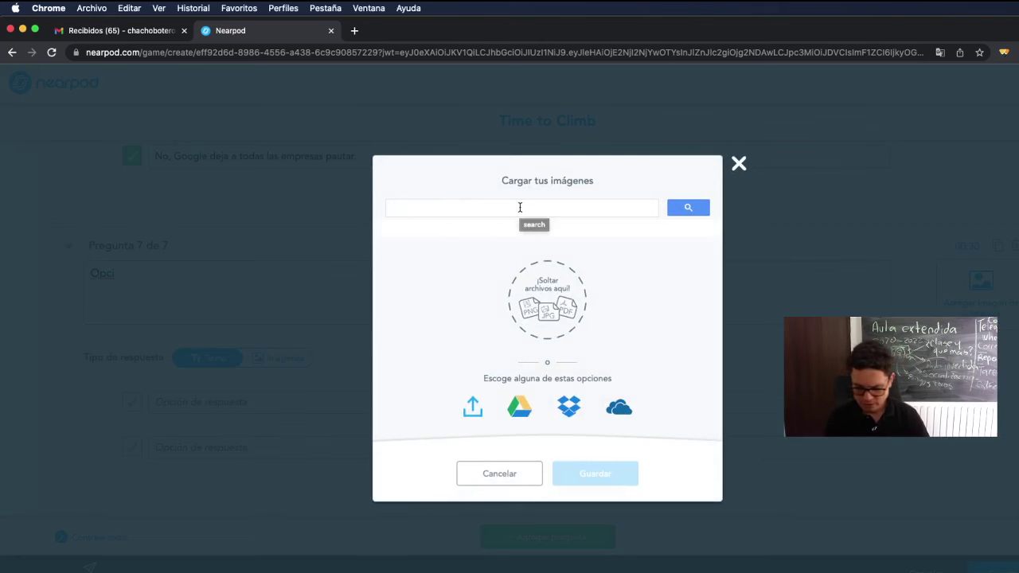
pyautogui.write('perro')
pyautogui.click(487, 226)
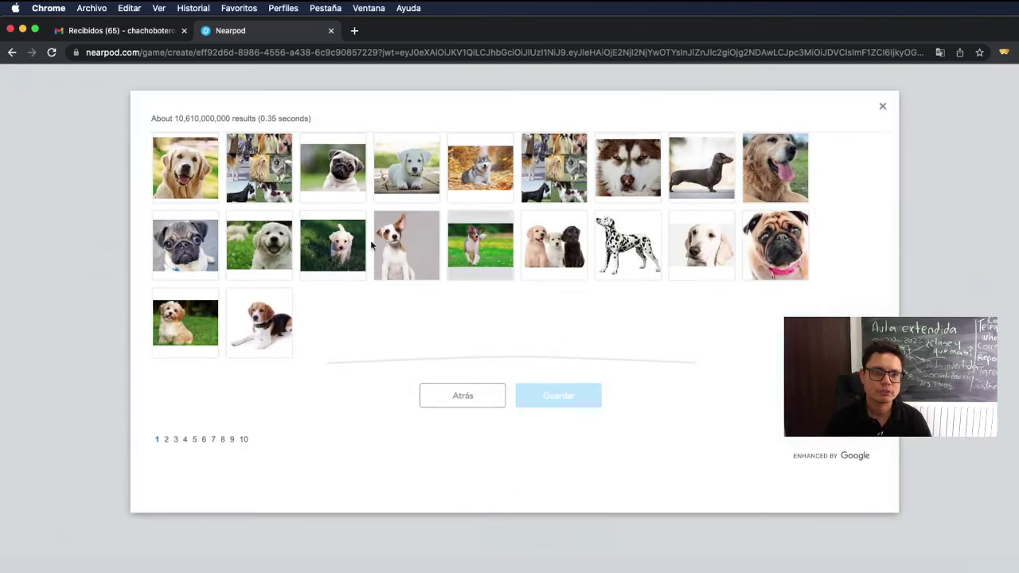
pyautogui.click(393, 255)
pyautogui.click(549, 395)
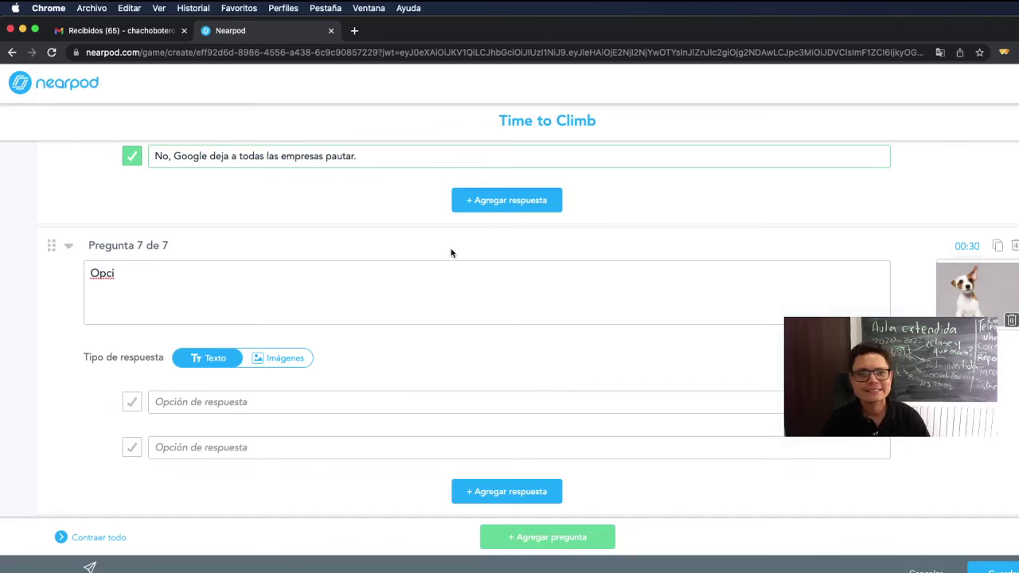
# - Delete the seventh question and save the Time to Climb quiz
pyautogui.click(1015, 245)
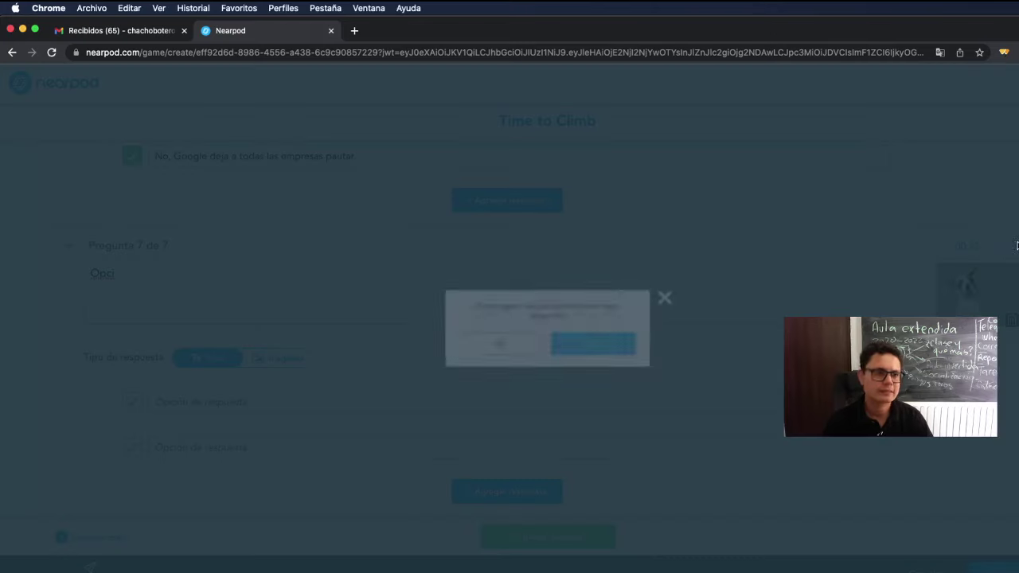
pyautogui.click(578, 357)
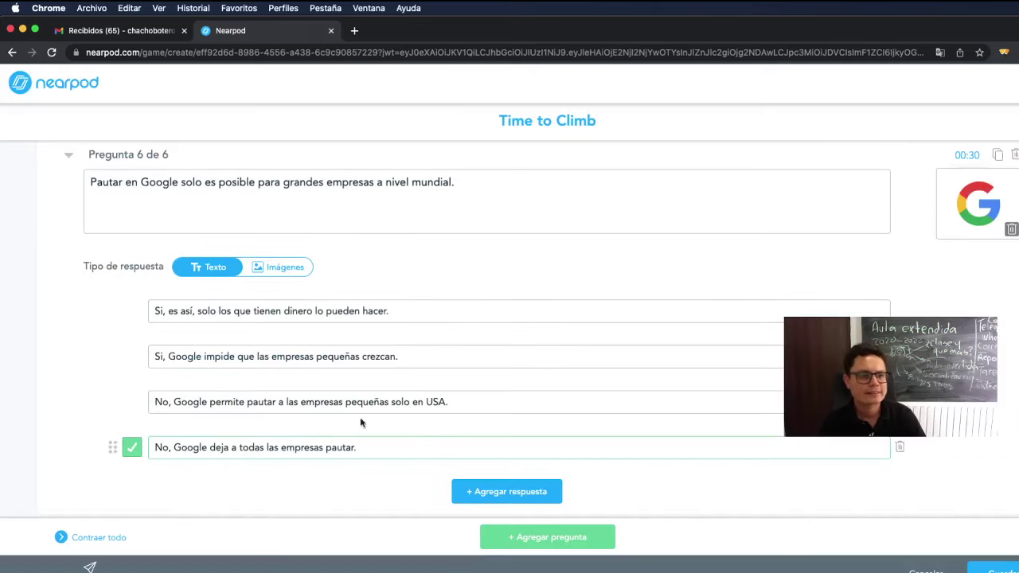
pyautogui.scroll(10, 163, 404)
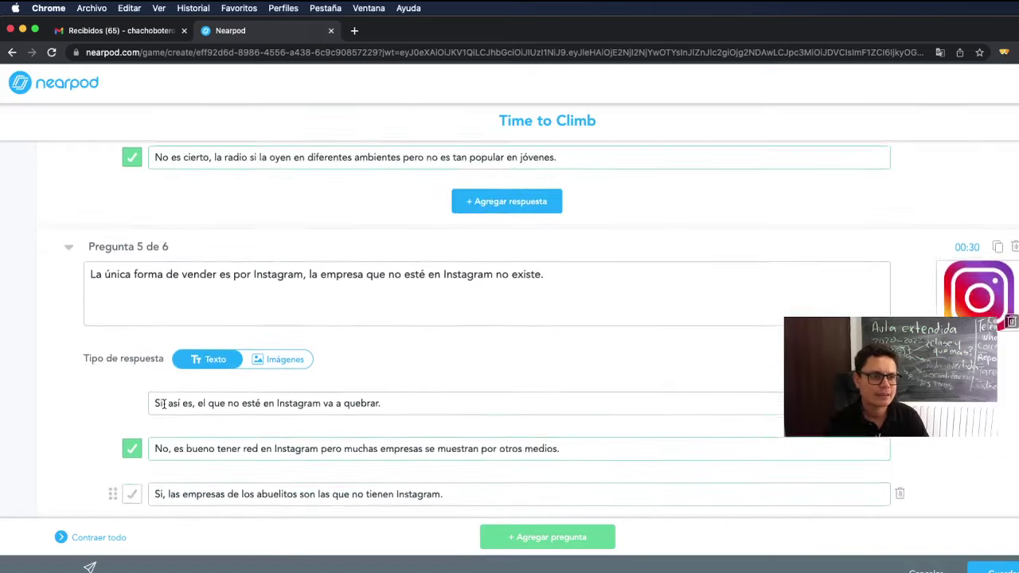
pyautogui.scroll(10, 164, 406)
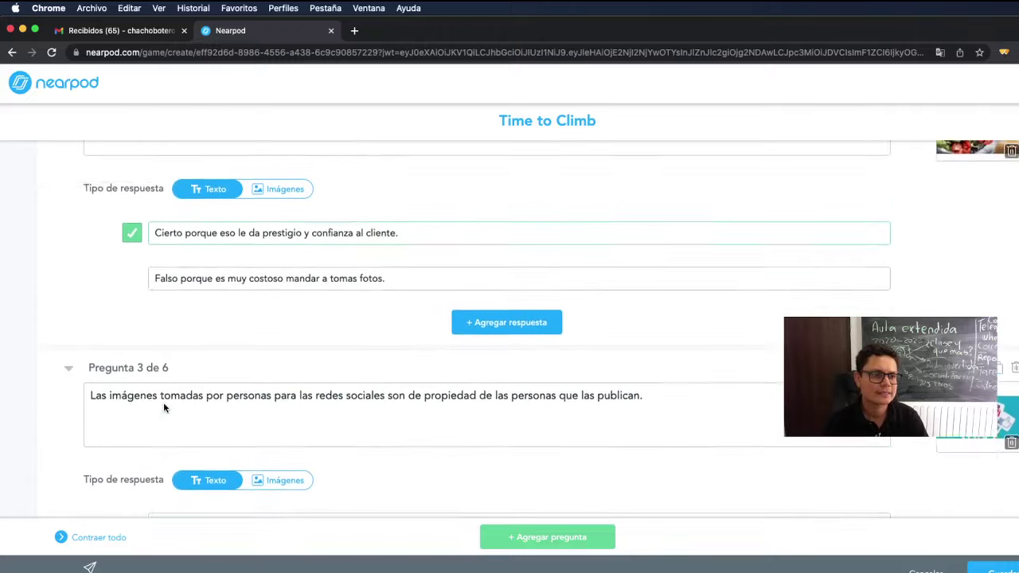
pyautogui.scroll(5, 164, 403)
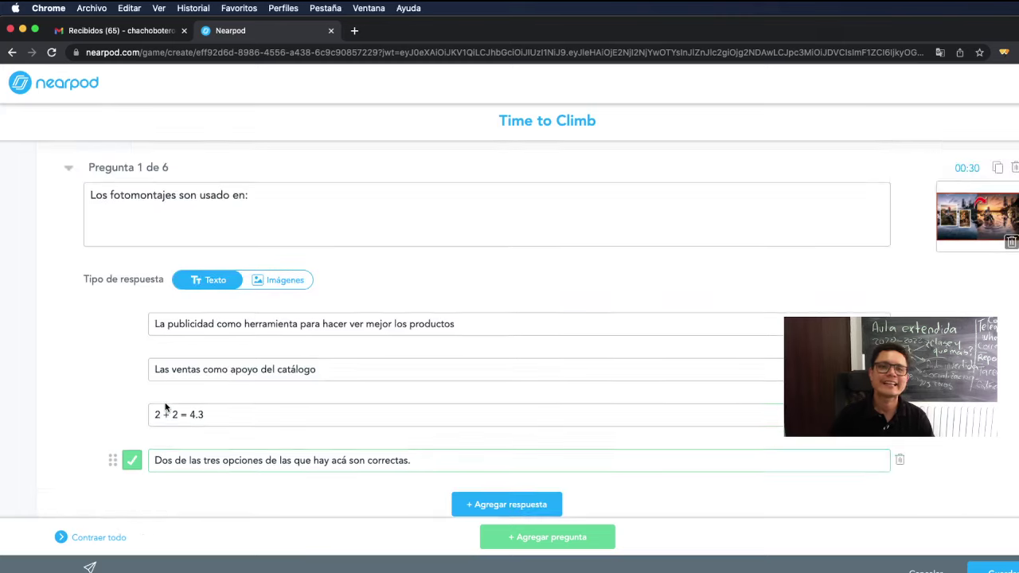
pyautogui.scroll(-20, 164, 403)
pyautogui.scroll(-5, 165, 403)
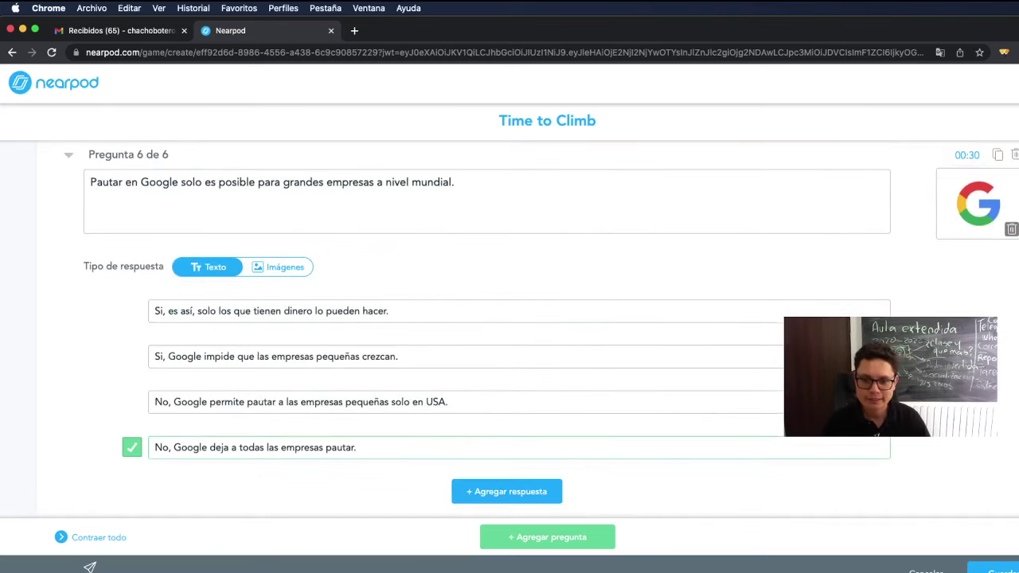
pyautogui.click(991, 570)
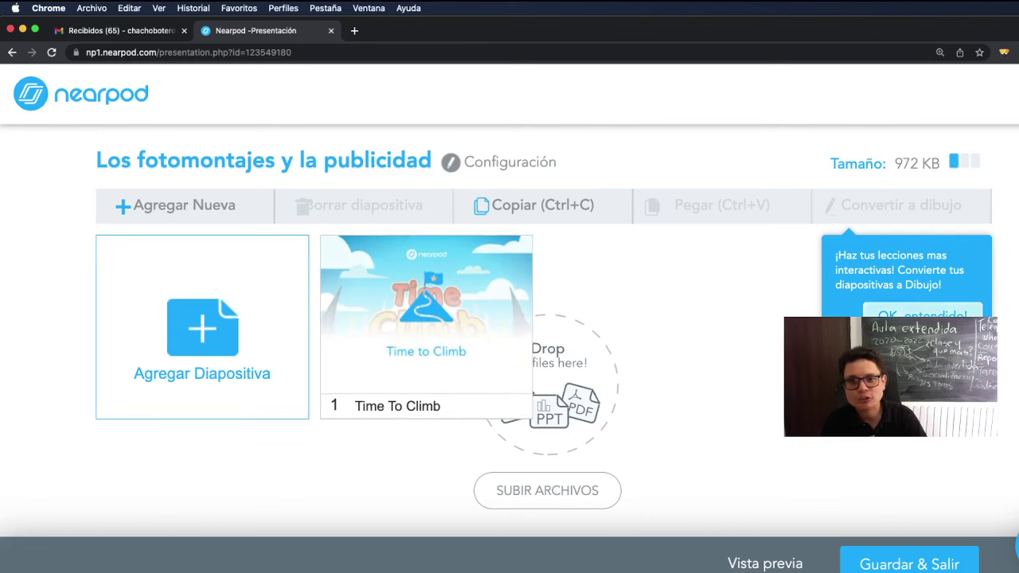
# - Dismiss the tip about converting slides to drawings, then save and exit the lesson "Los fotomontajes y la publicidad"
pyautogui.click(921, 315)
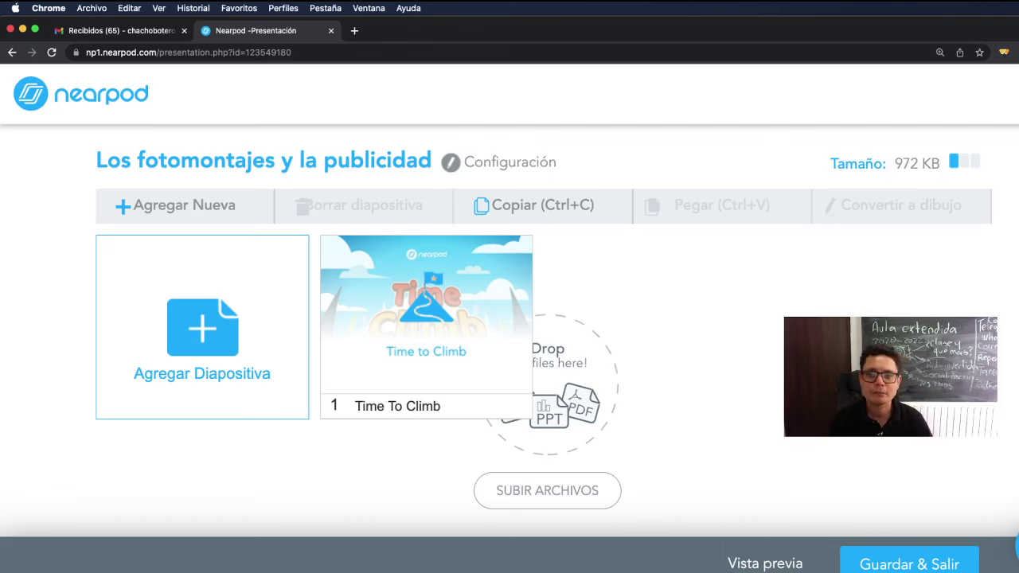
pyautogui.press('super+Tab')
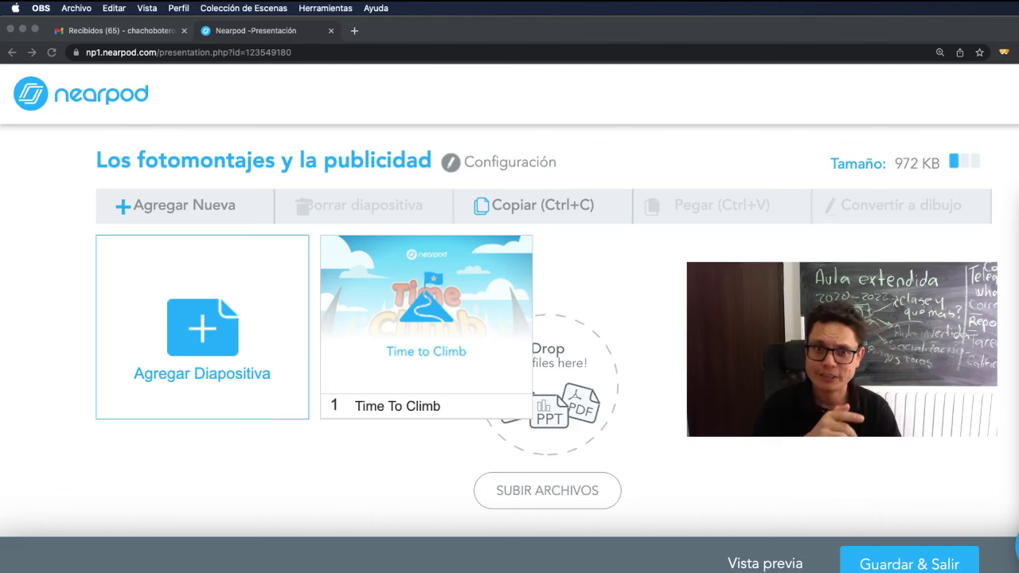
pyautogui.click(905, 565)
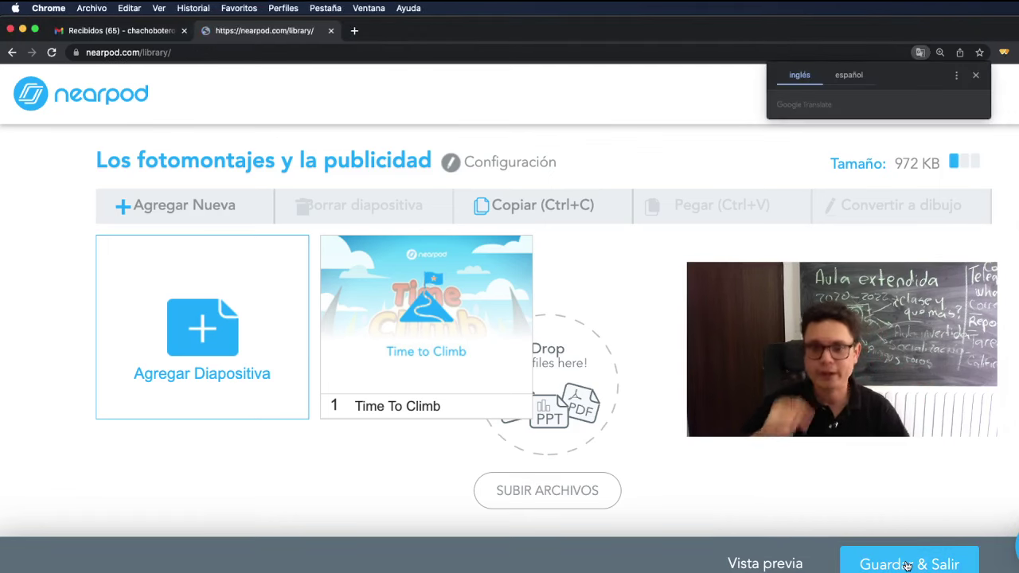
pyautogui.click(905, 563)
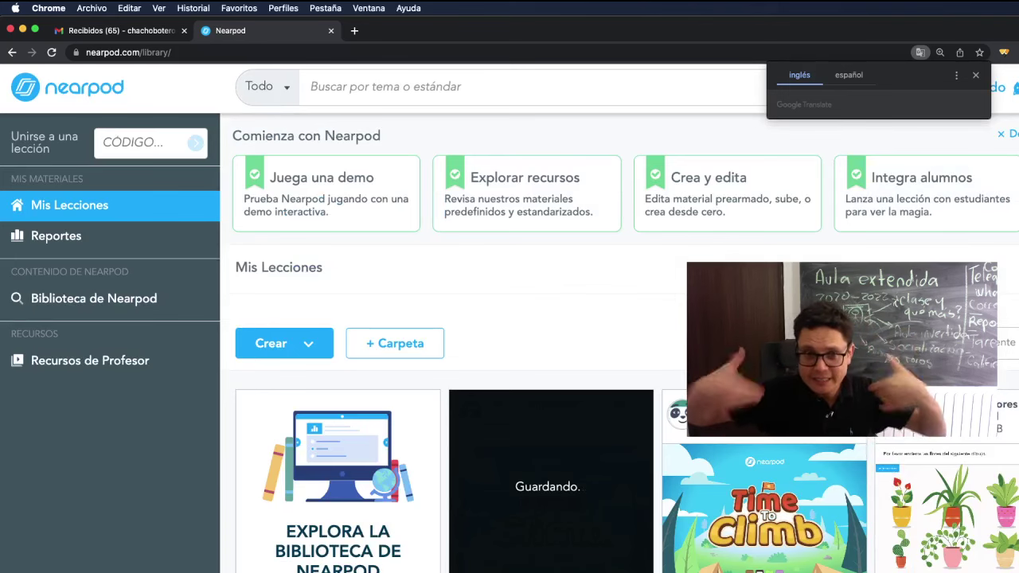
# - Dismiss the translation prompt and look through the saved lessons in the library
pyautogui.scroll(-2, 681, 302)
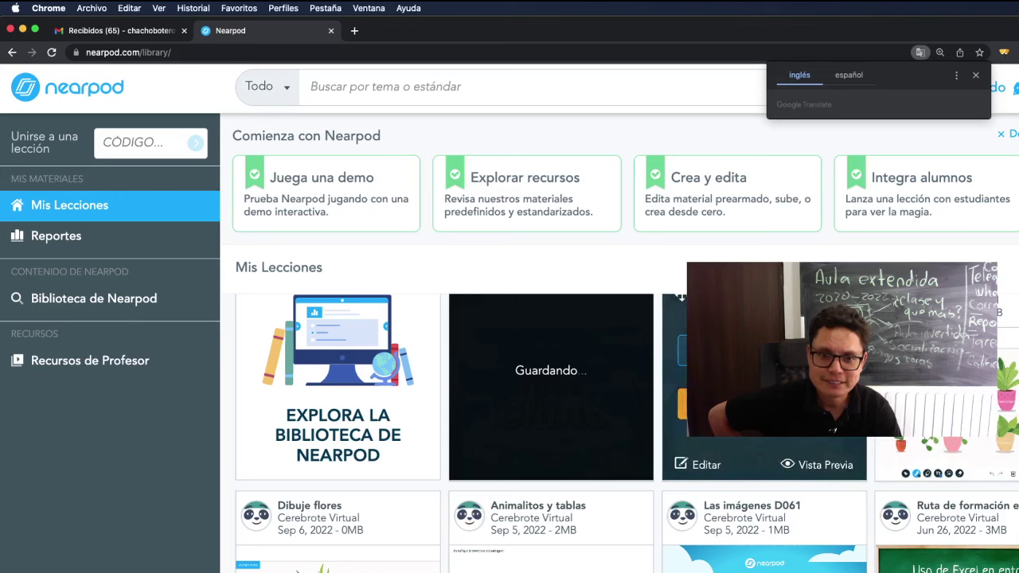
pyautogui.scroll(1, 681, 318)
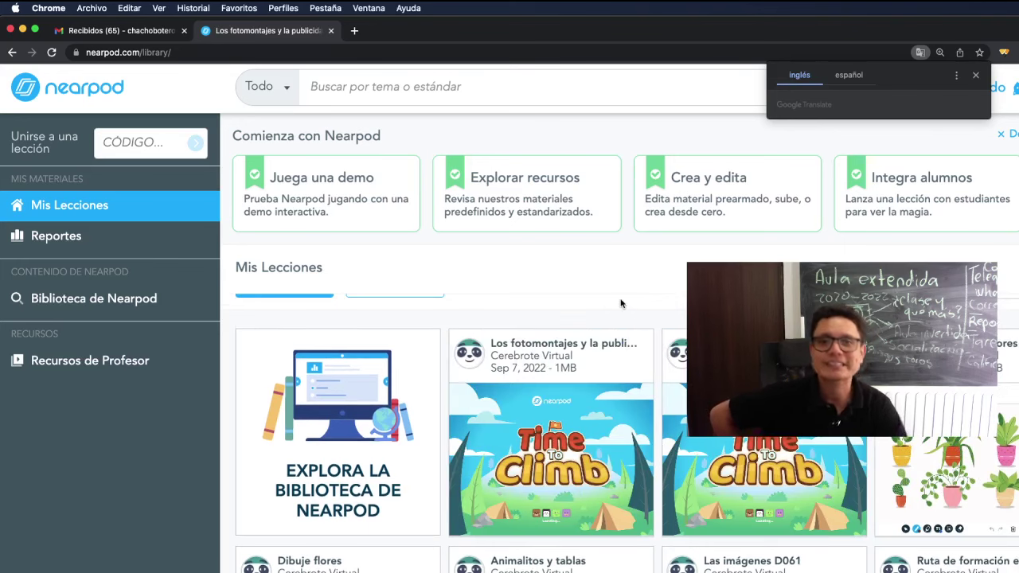
pyautogui.click(975, 75)
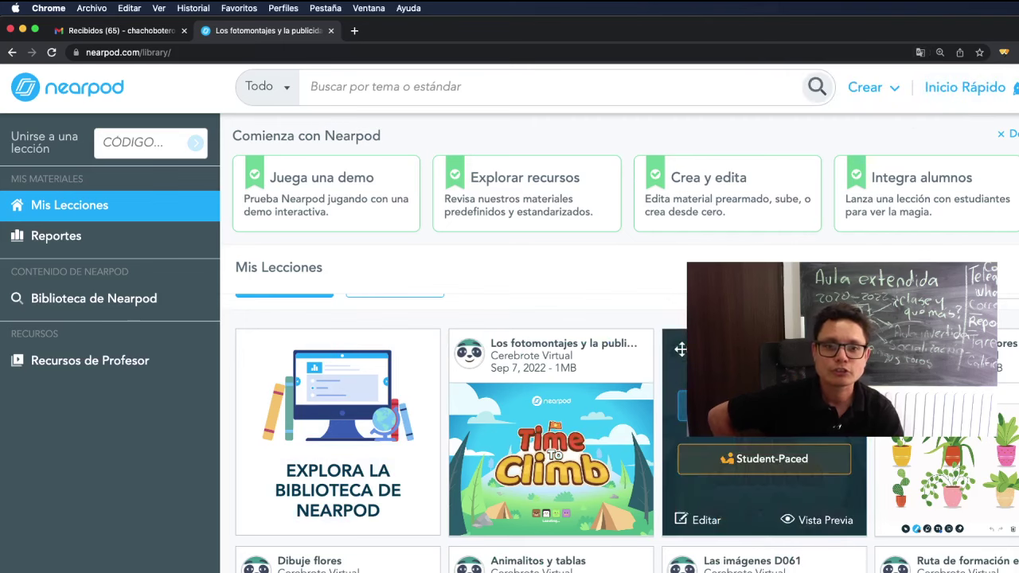
pyautogui.scroll(-5, 623, 503)
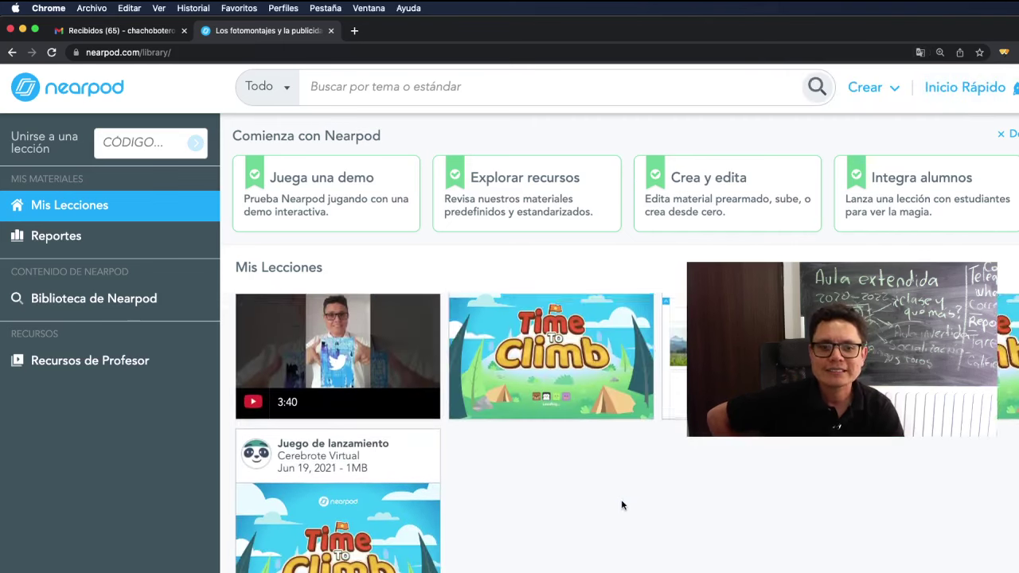
pyautogui.scroll(5, 622, 503)
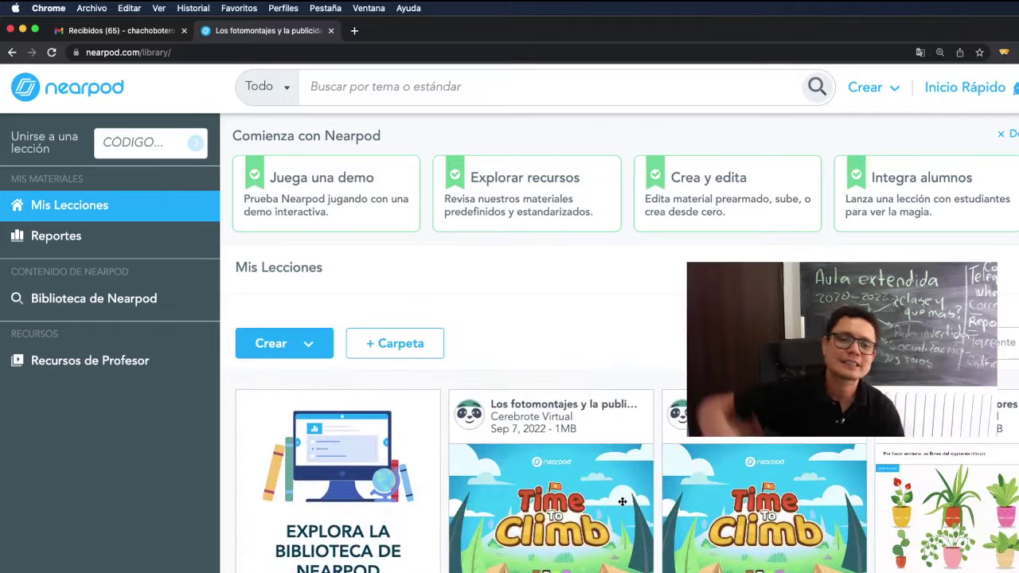
# - Open the post-session reports of the lesson "Los montajes del martes" and expand its list of sessions
pyautogui.scroll(-2, 622, 502)
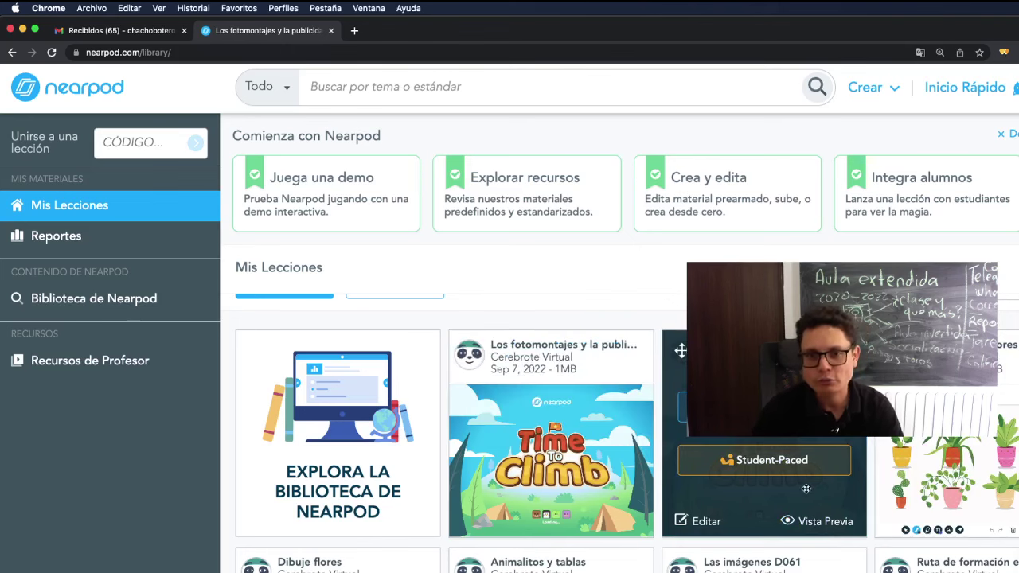
pyautogui.click(849, 350)
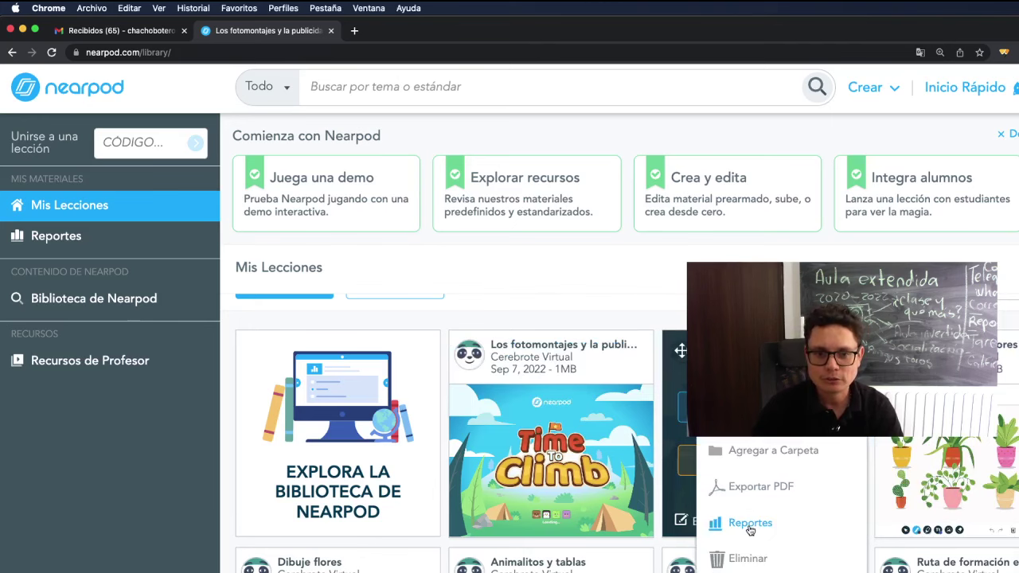
pyautogui.click(749, 527)
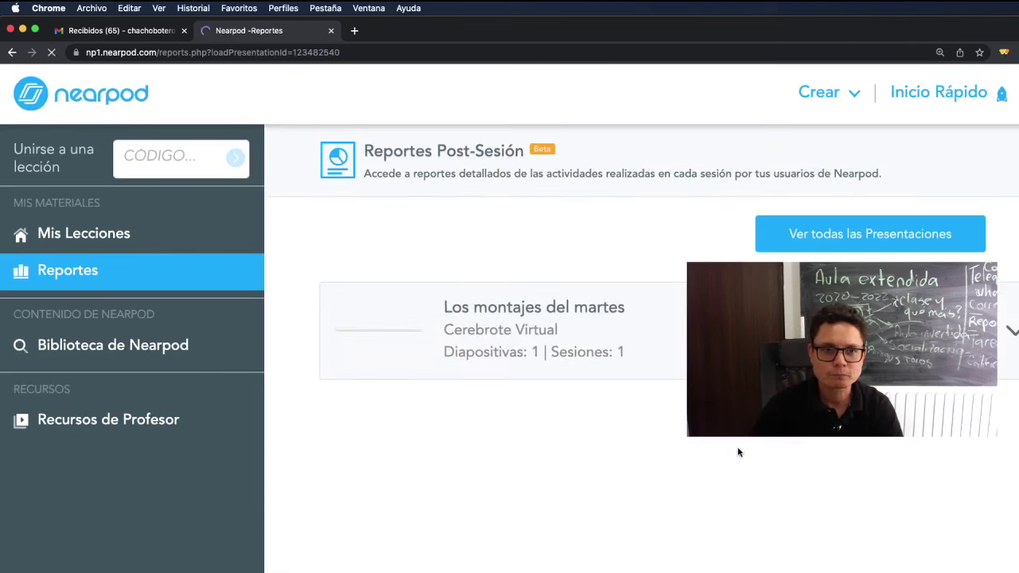
pyautogui.click(616, 329)
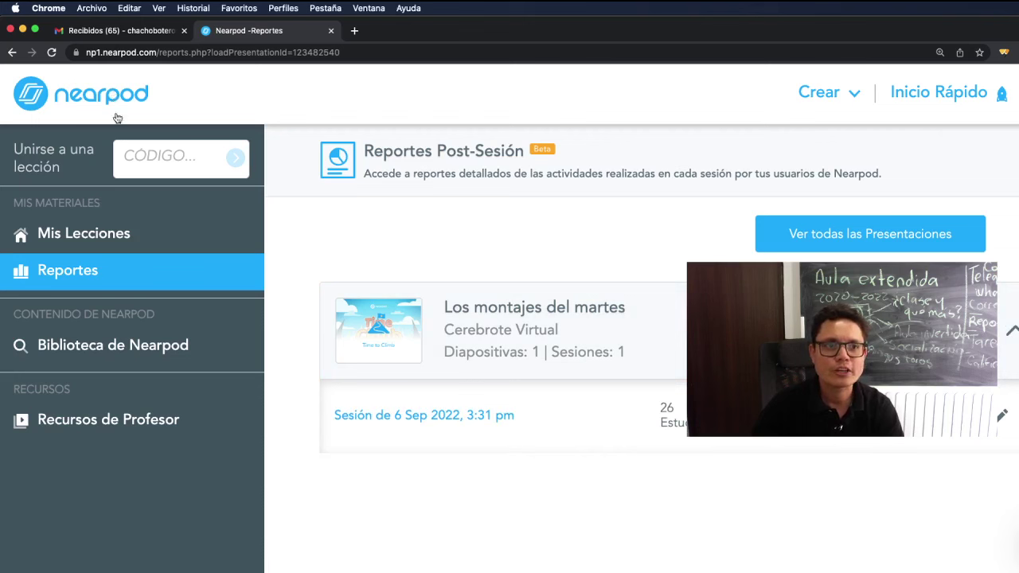
# - Launch "Los fotomontajes y la publicidad" from the lesson library as a live session and copy its join link
pyautogui.click(104, 249)
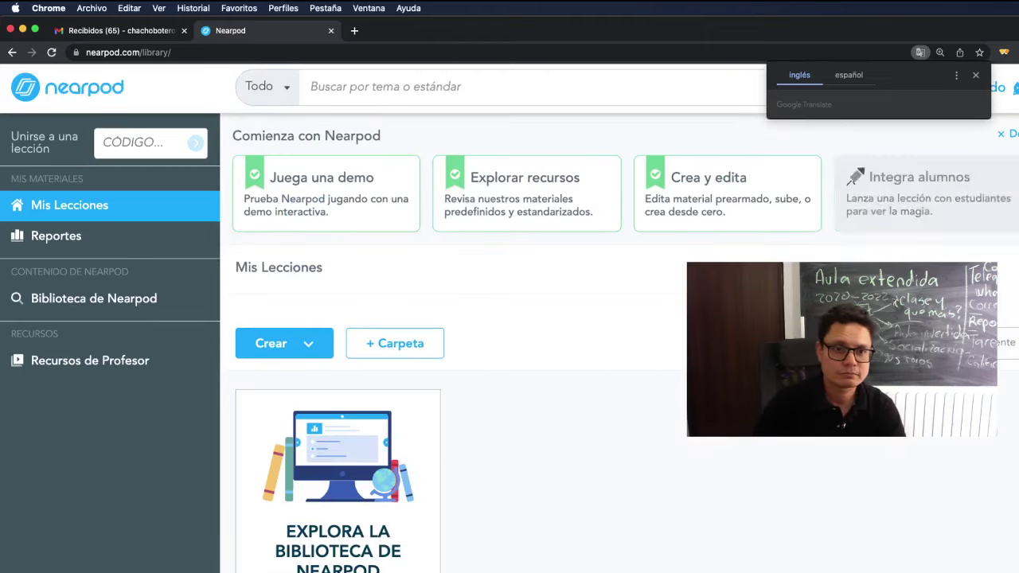
pyautogui.scroll(-3, 586, 387)
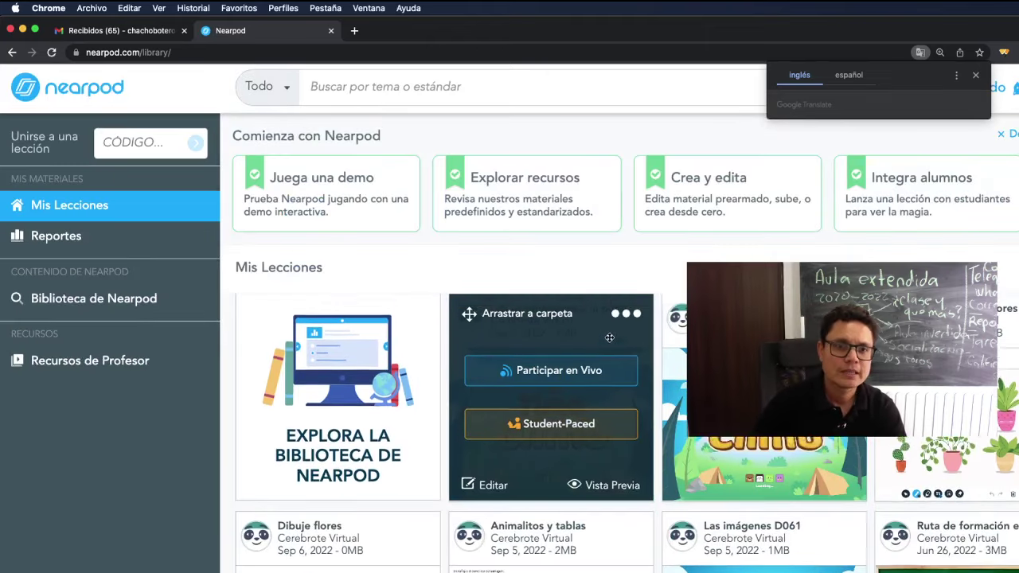
pyautogui.scroll(1, 628, 350)
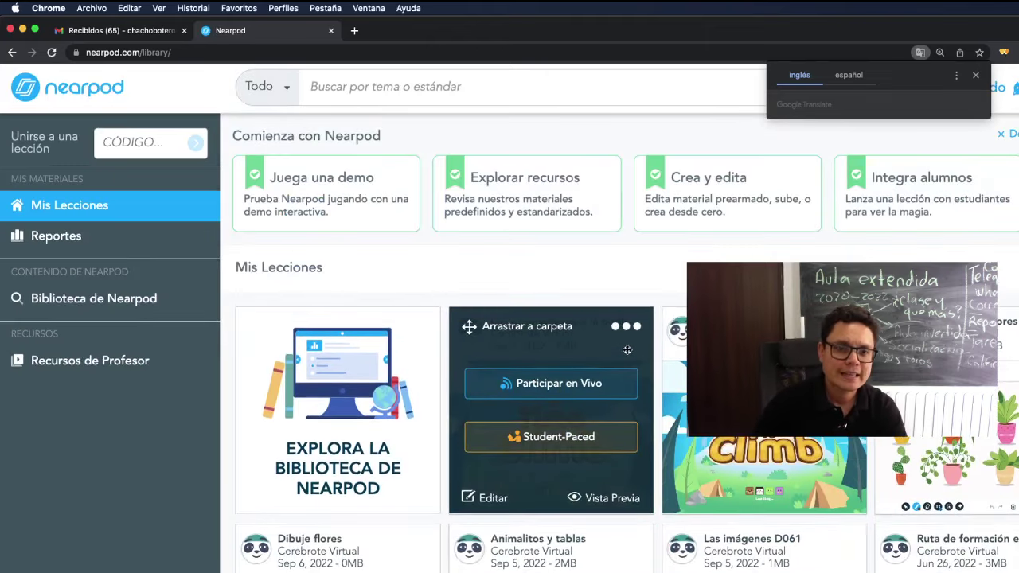
pyautogui.click(561, 386)
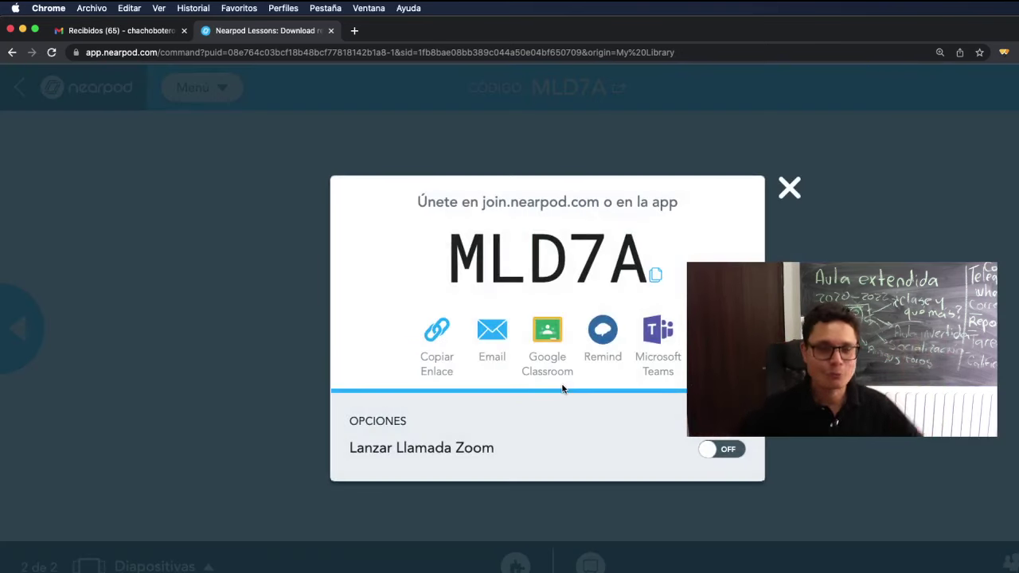
pyautogui.click(442, 341)
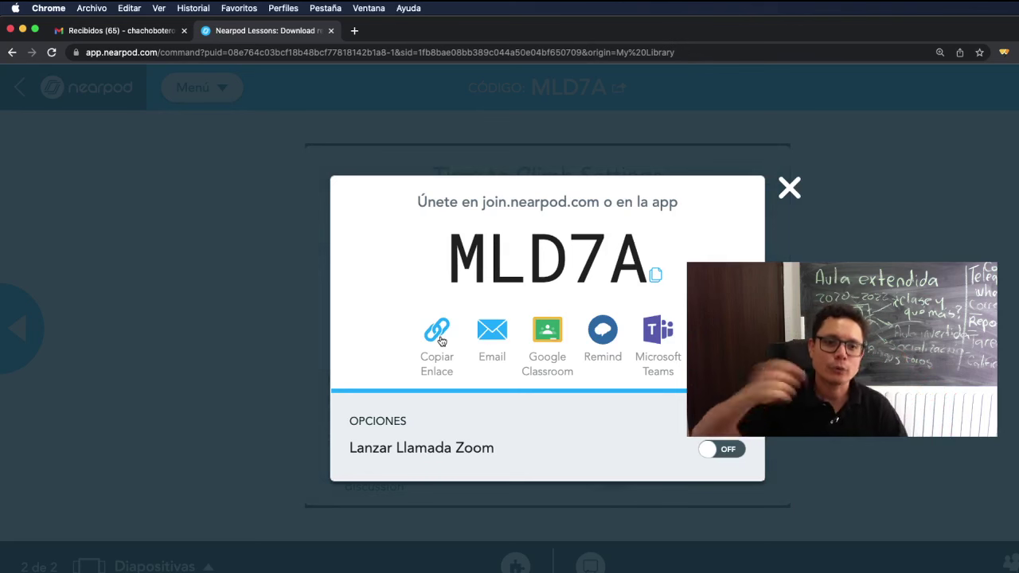
pyautogui.click(790, 189)
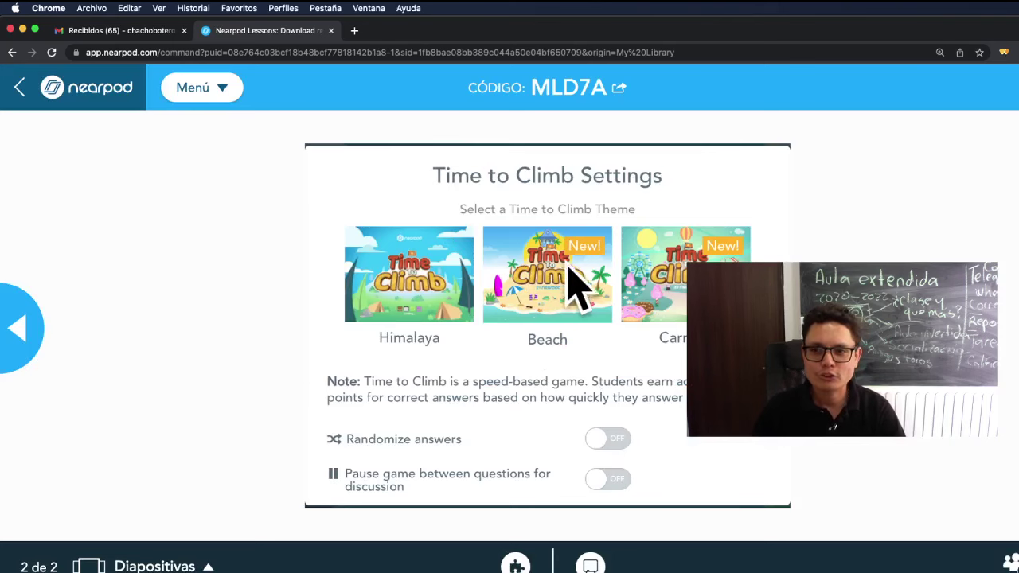
pyautogui.press('super+Tab')
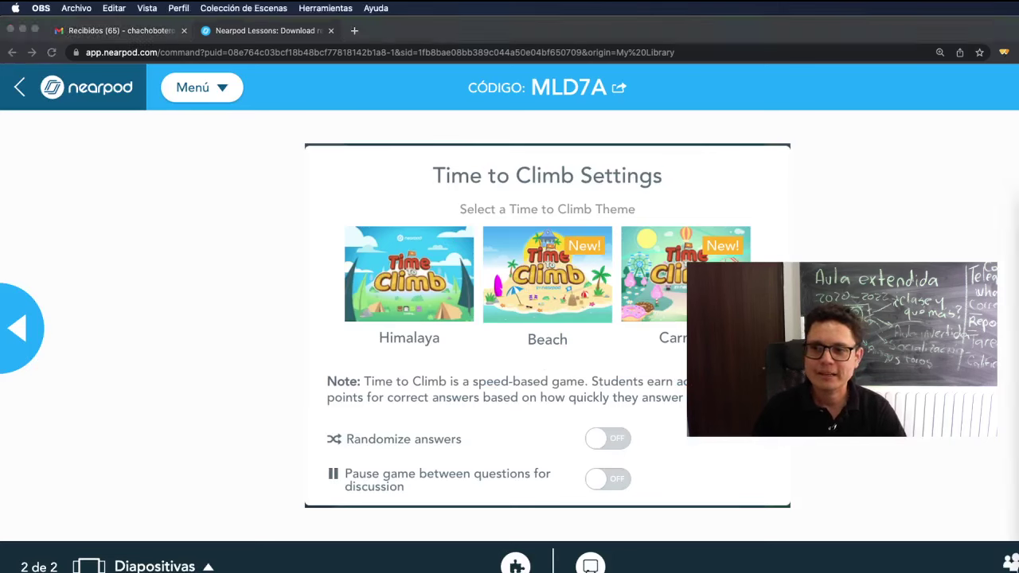
pyautogui.press('Up')
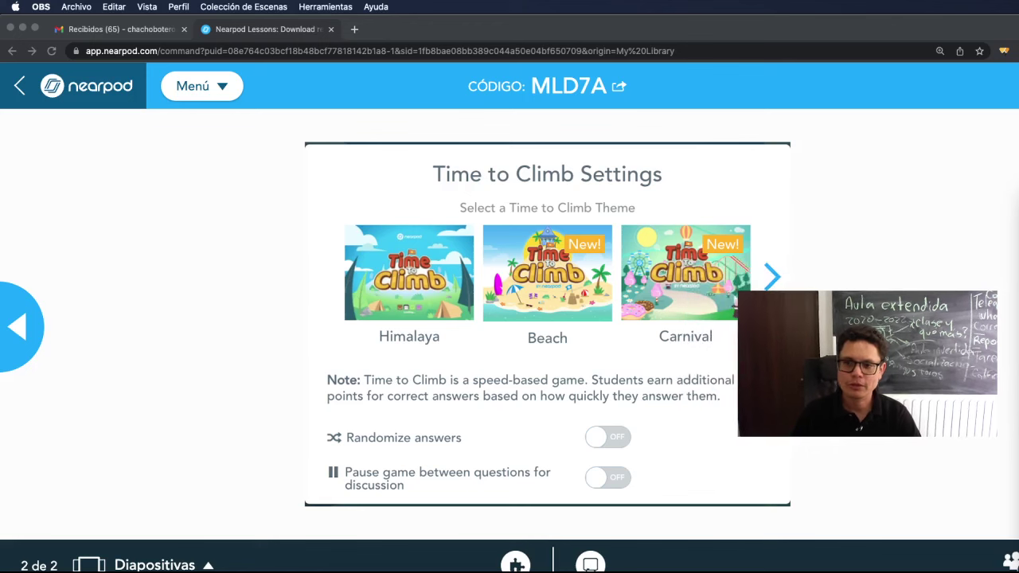
pyautogui.press('super+Tab')
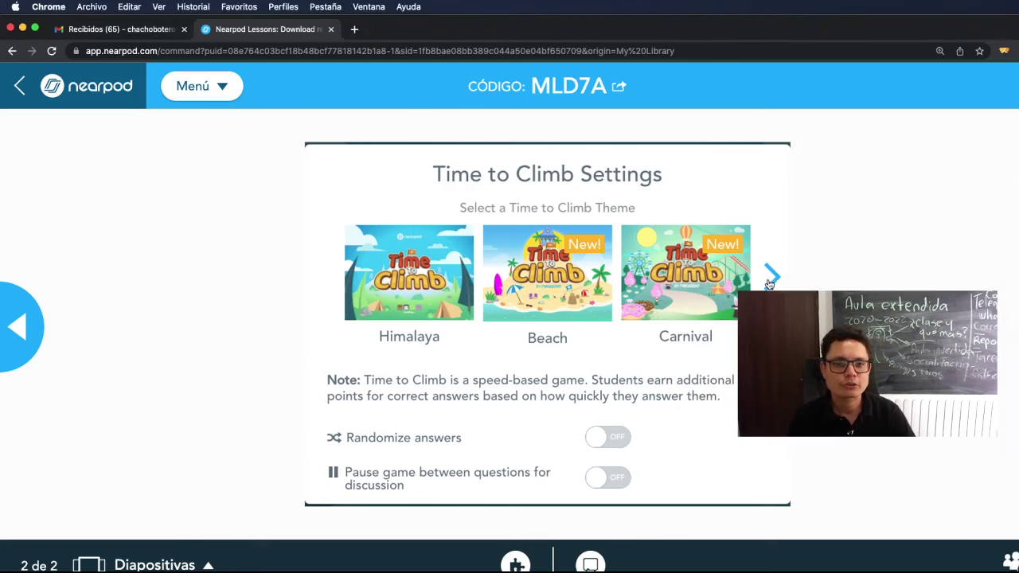
# - Set up the Time to Climb game with the Sports theme, randomized answers and pauses between questions, and continue to the player waiting screen
pyautogui.click(770, 277)
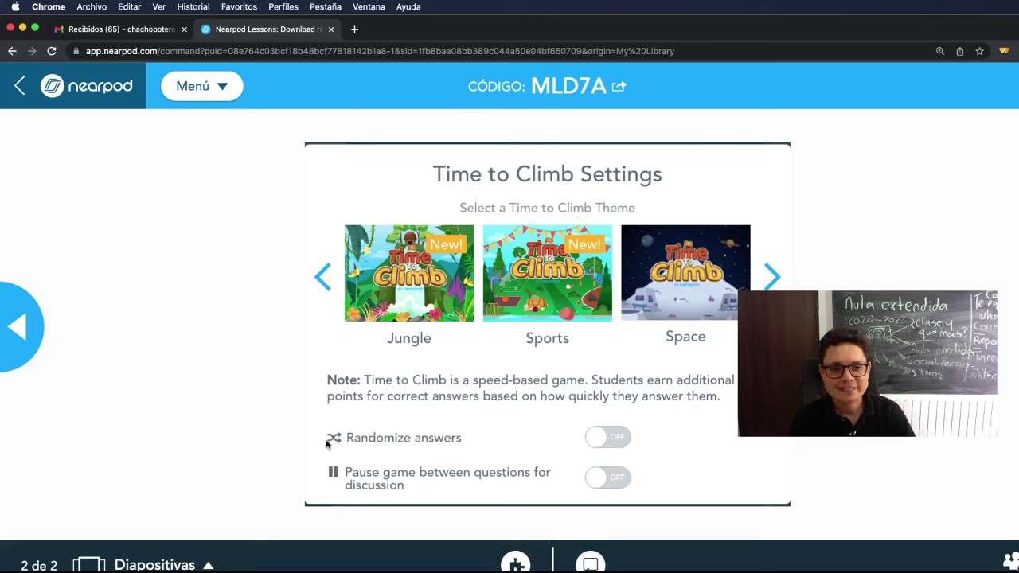
pyautogui.click(605, 446)
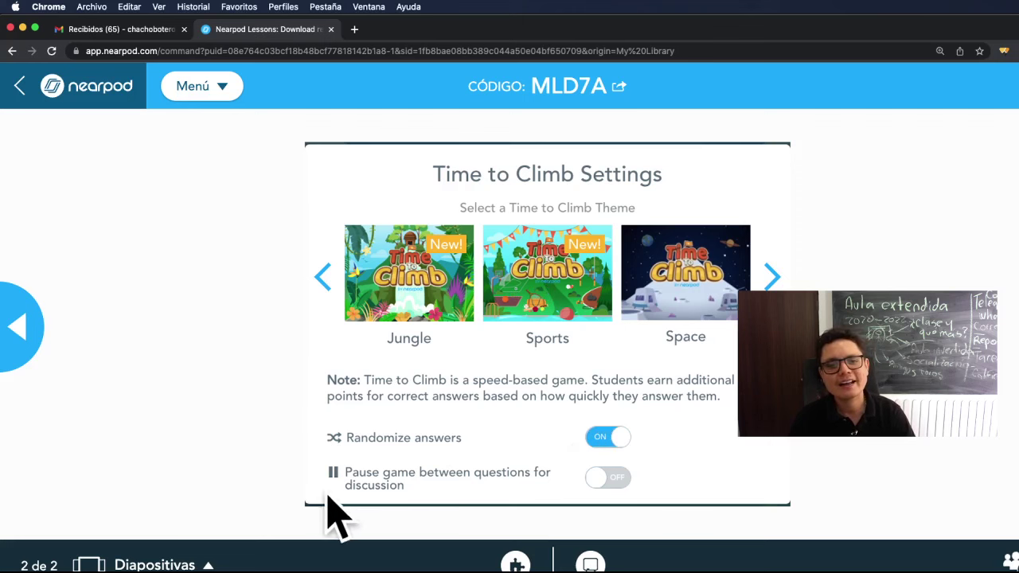
pyautogui.click(610, 485)
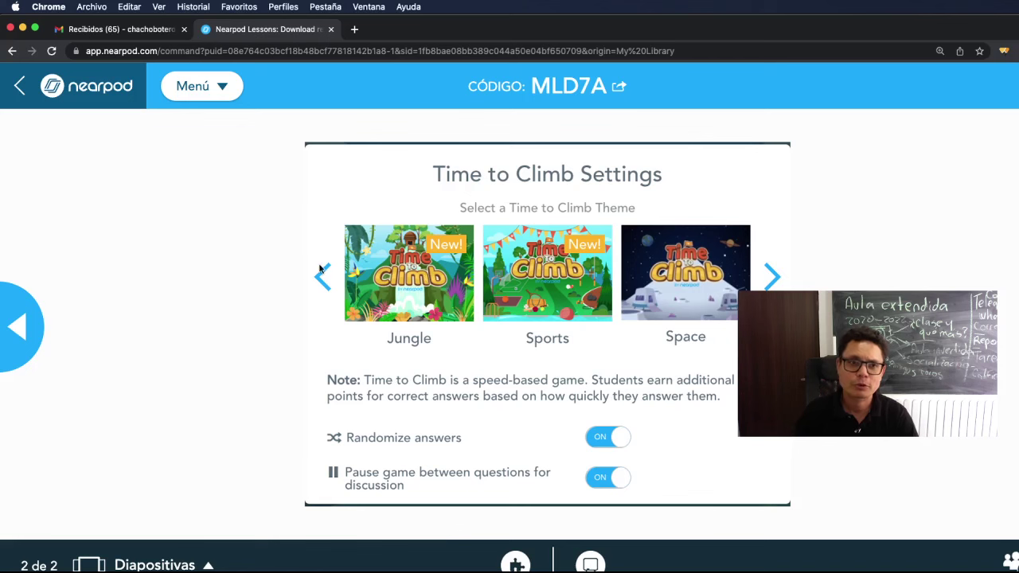
pyautogui.click(553, 290)
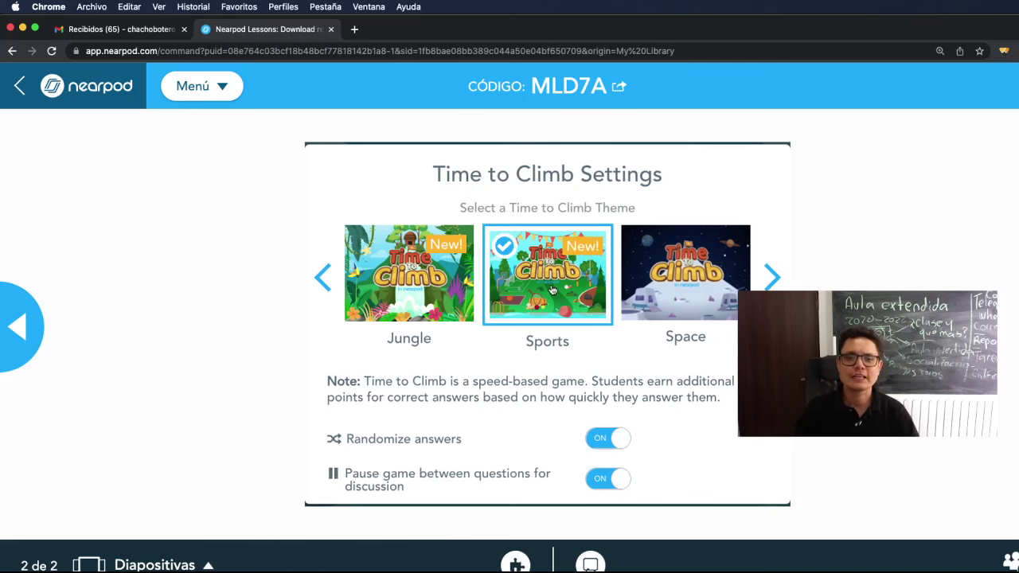
pyautogui.scroll(-3, 552, 289)
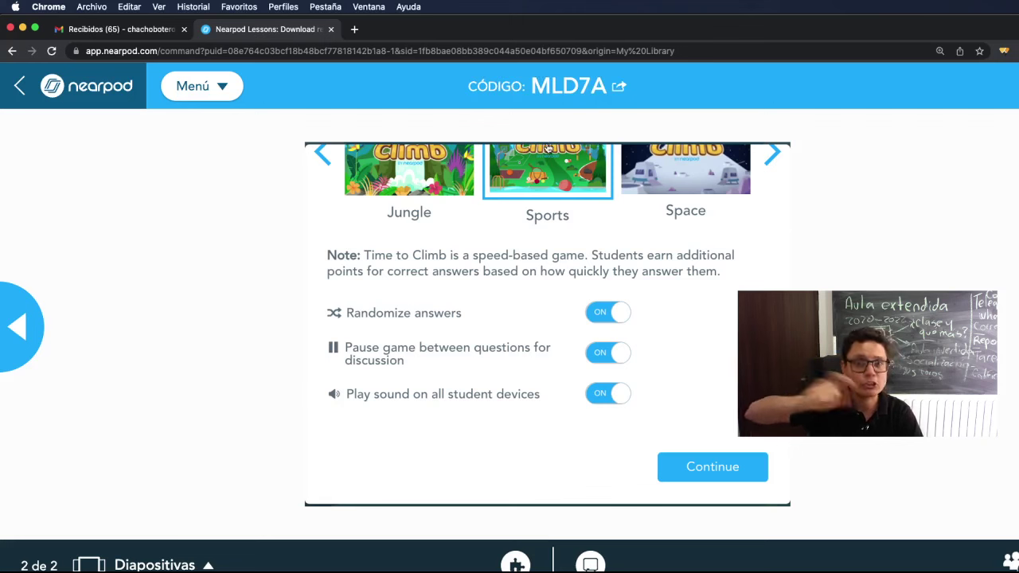
pyautogui.click(708, 468)
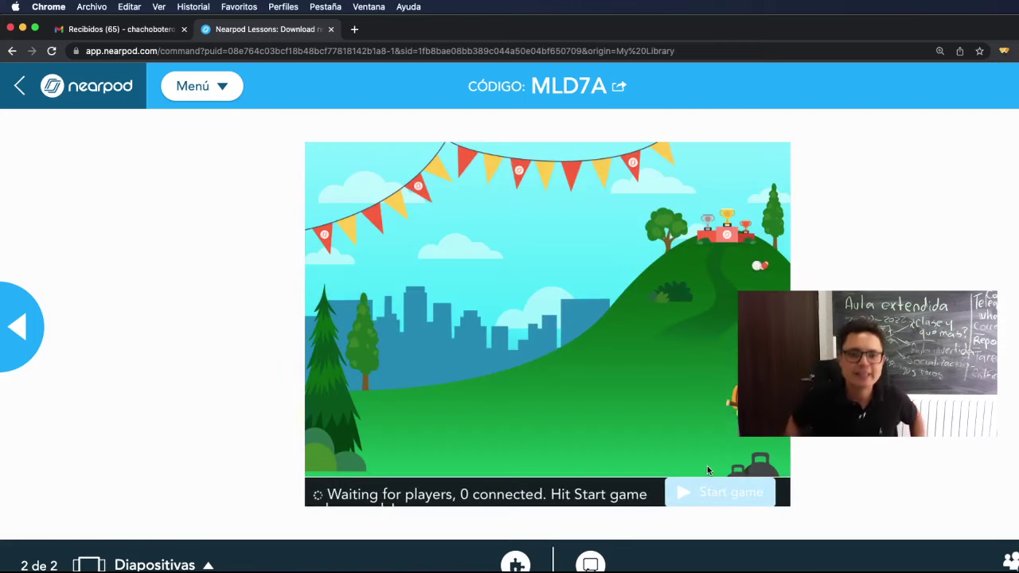